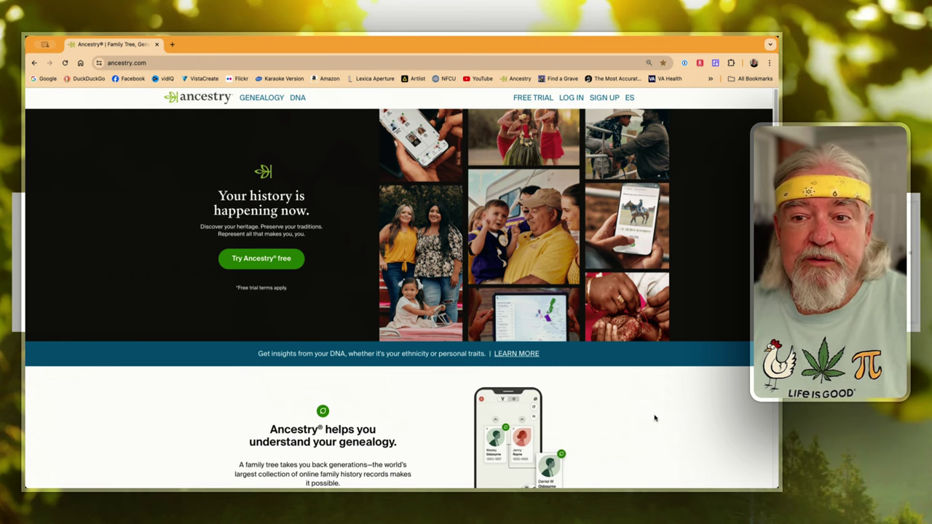
Scroll up and down the Ancestry home page to browse its landing content
{"action": "scroll", "coordinate": [655, 418], "scroll_direction": "down", "scroll_amount": 3}
{"action": "scroll", "coordinate": [655, 419], "scroll_direction": "up", "scroll_amount": 1}
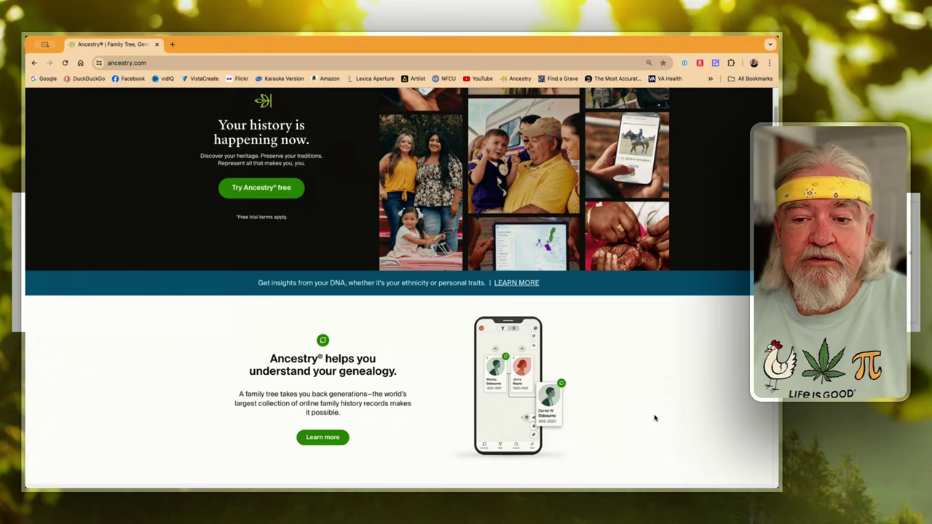
{"action": "scroll", "coordinate": [655, 418], "scroll_direction": "down", "scroll_amount": 1}
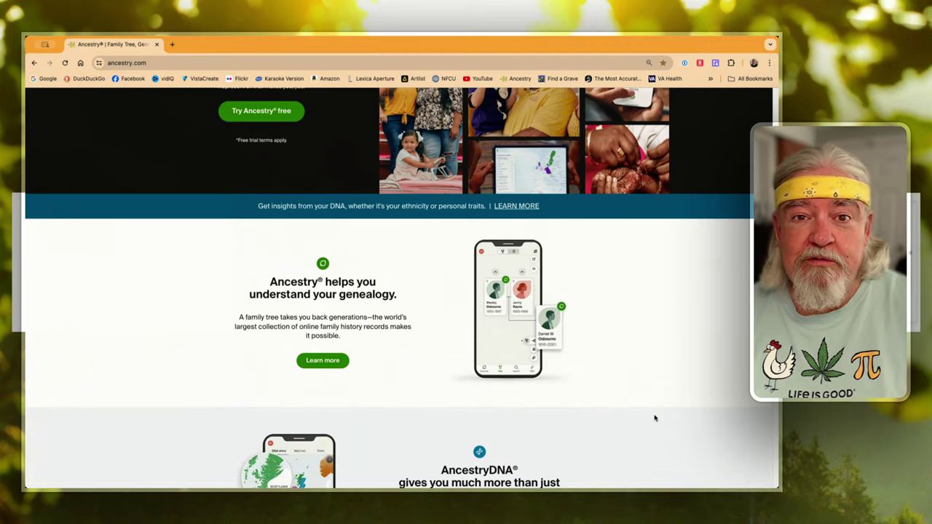
{"action": "scroll", "coordinate": [654, 418], "scroll_direction": "down", "scroll_amount": 10}
{"action": "scroll", "coordinate": [655, 418], "scroll_direction": "up", "scroll_amount": 12}
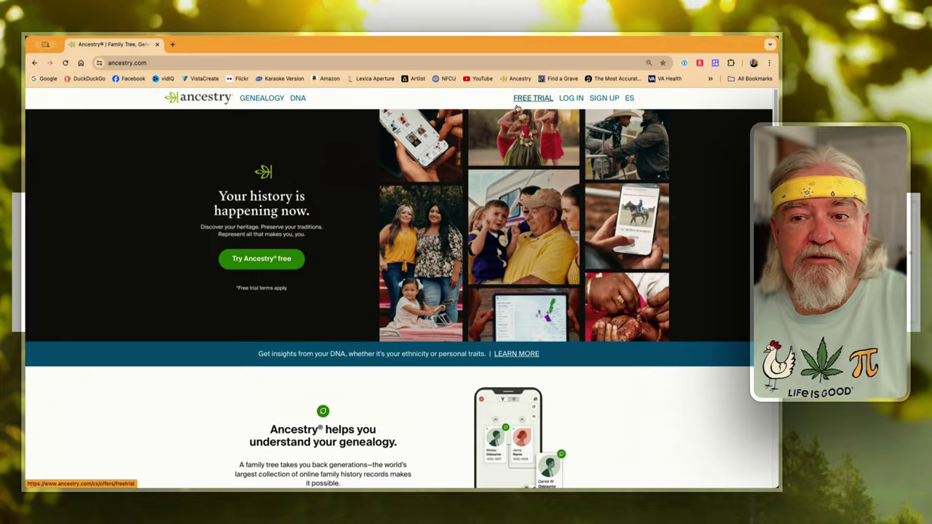
{"action": "left_click", "coordinate": [532, 100]}
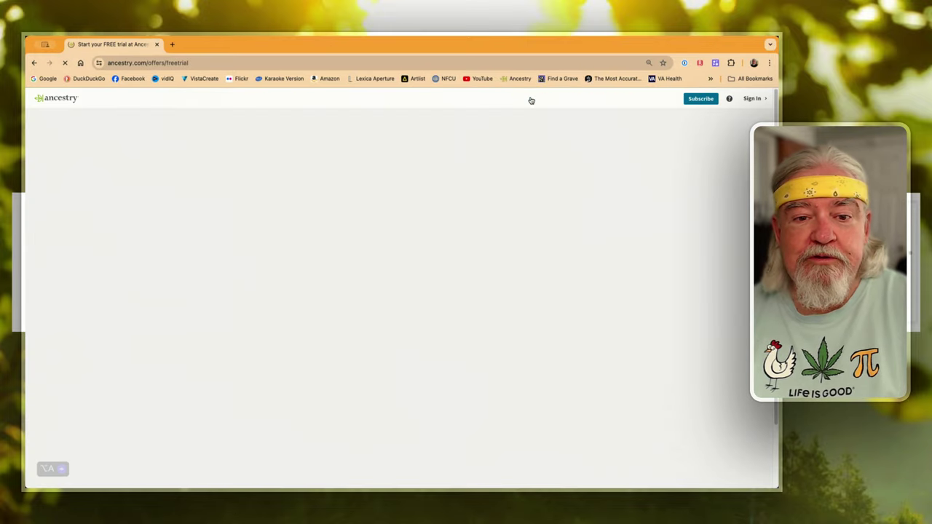
{"action": "scroll", "coordinate": [714, 291], "scroll_direction": "down", "scroll_amount": 10}
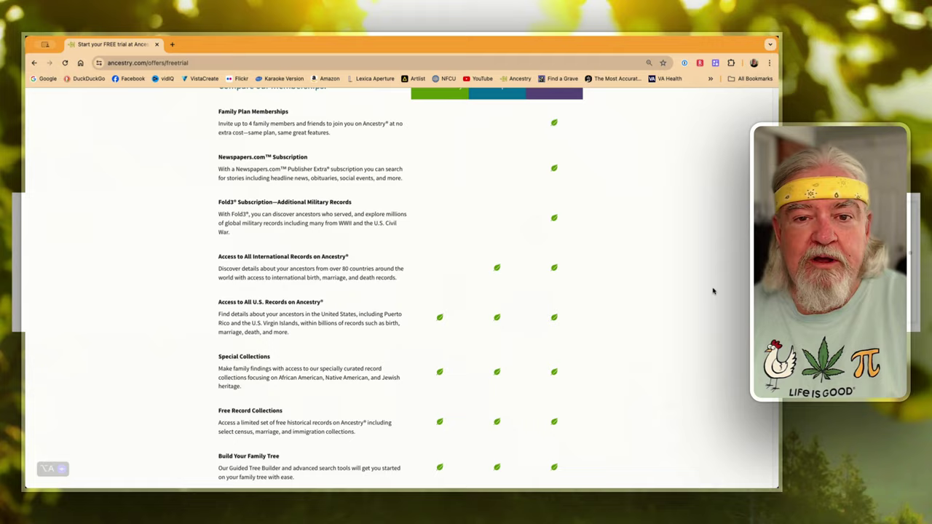
{"action": "scroll", "coordinate": [714, 291], "scroll_direction": "up", "scroll_amount": 15}
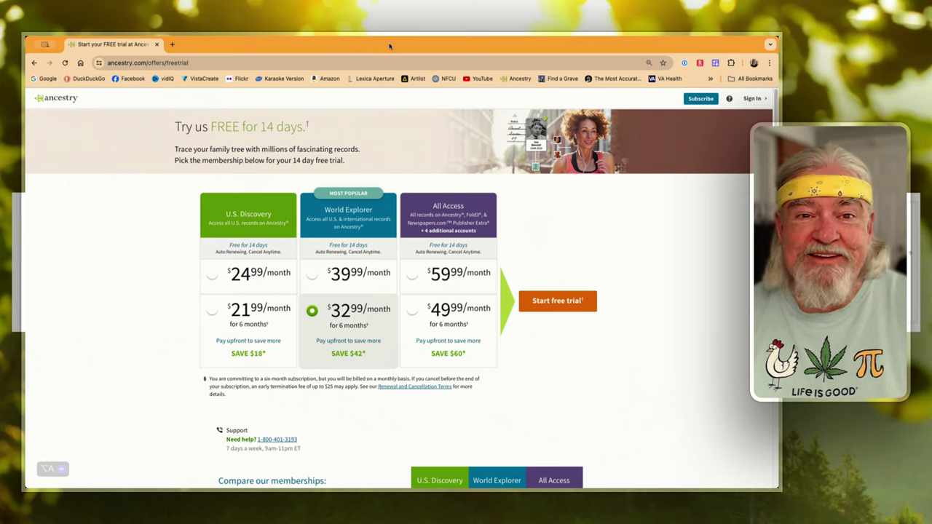
Sign in with the saved login and go to Create & Manage Trees from the Trees menu
{"action": "left_click", "coordinate": [758, 101]}
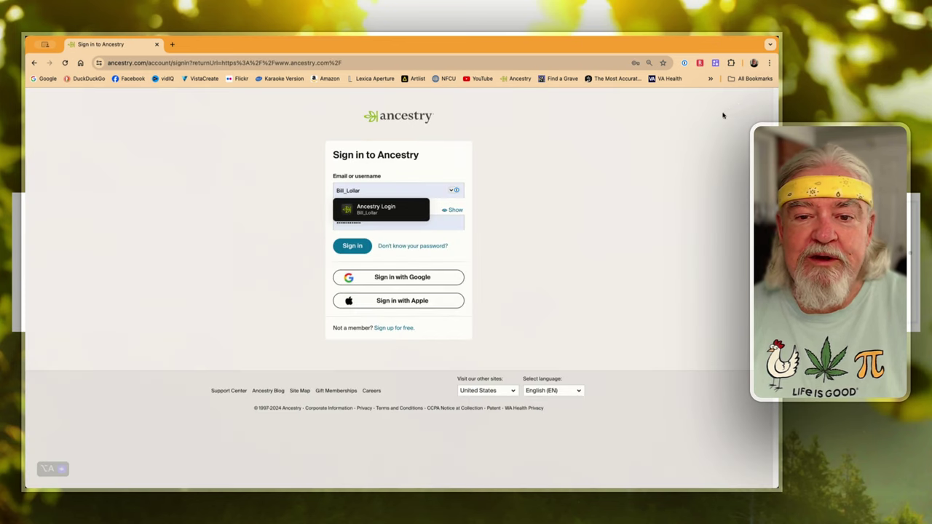
{"action": "key", "text": "Return"}
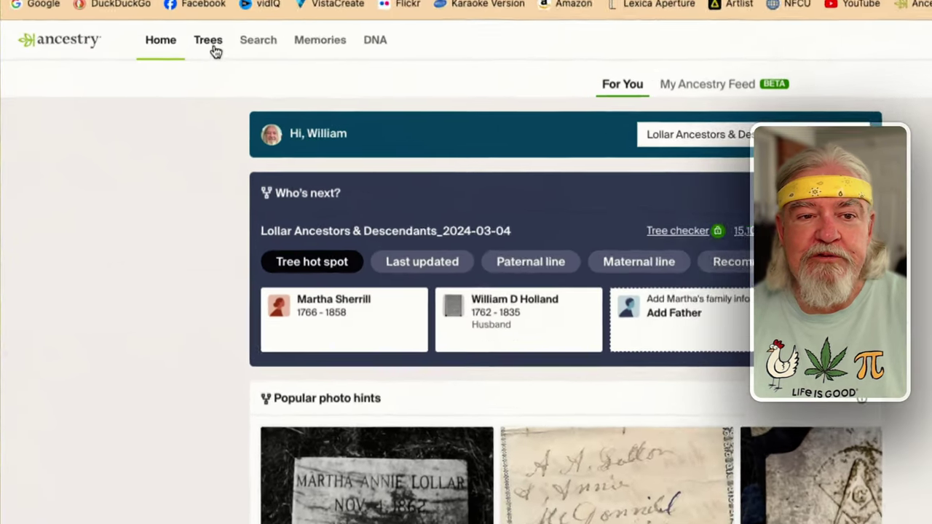
{"action": "left_click", "coordinate": [211, 43]}
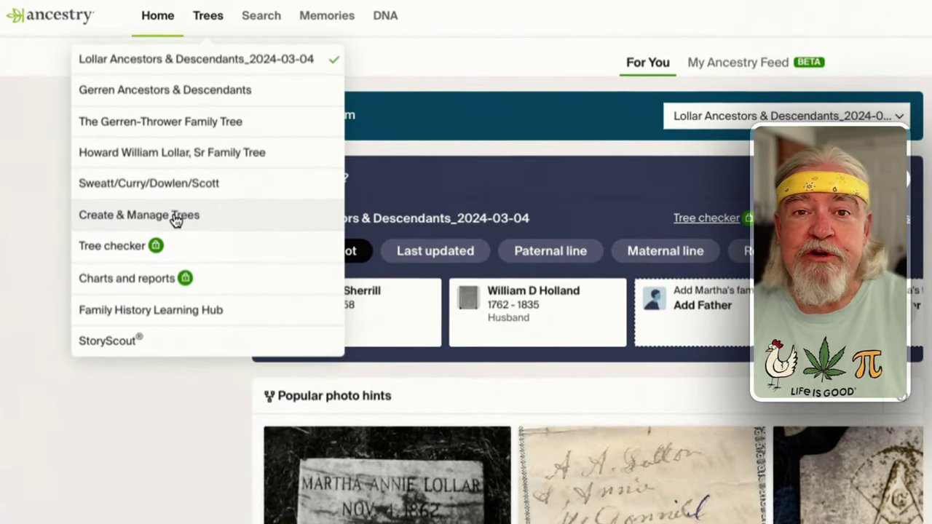
{"action": "left_click", "coordinate": [175, 216]}
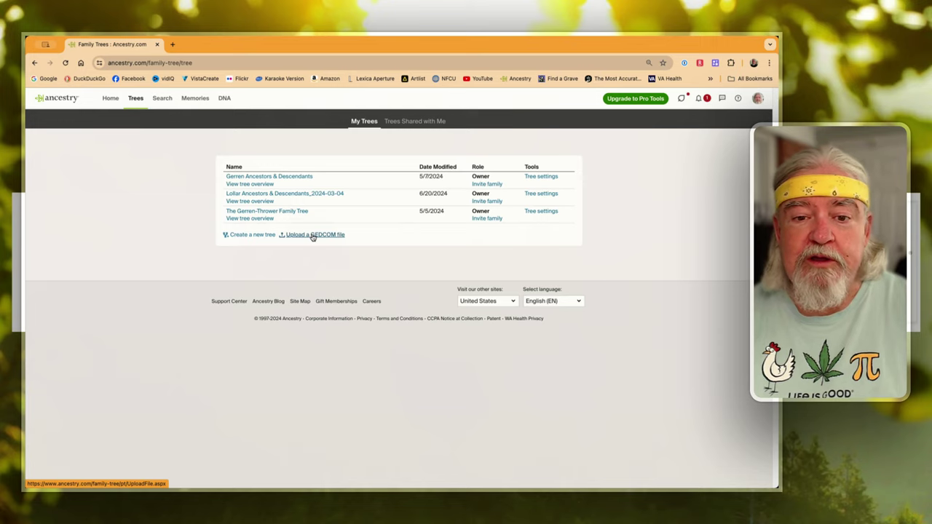
{"action": "left_click", "coordinate": [241, 235]}
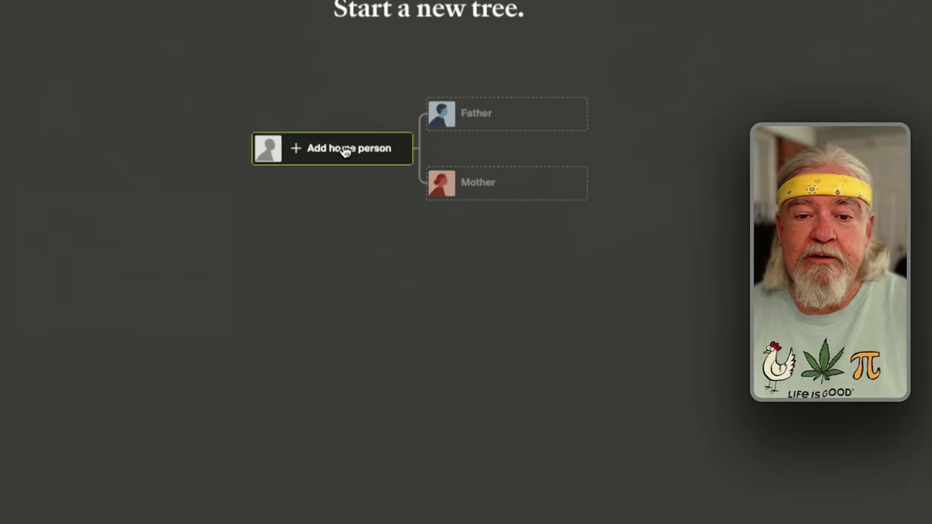
{"action": "left_click", "coordinate": [354, 200]}
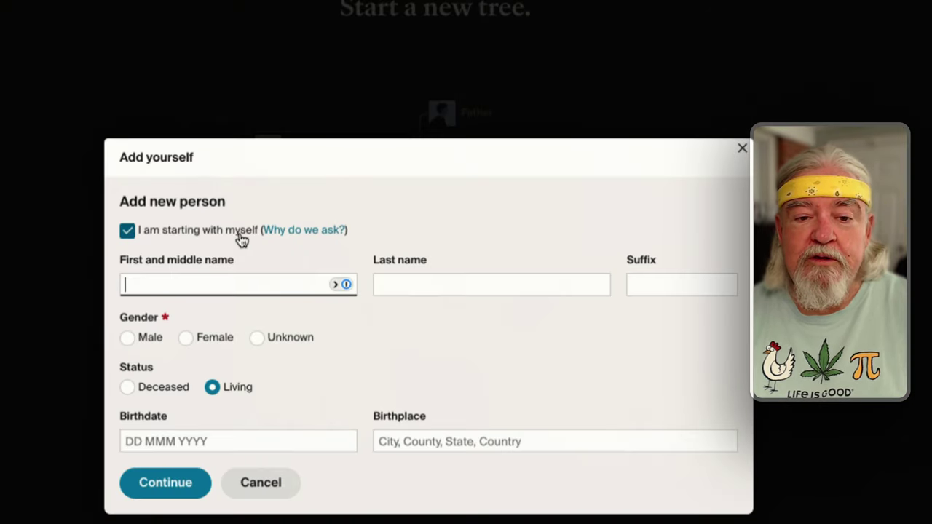
{"action": "left_click", "coordinate": [129, 233]}
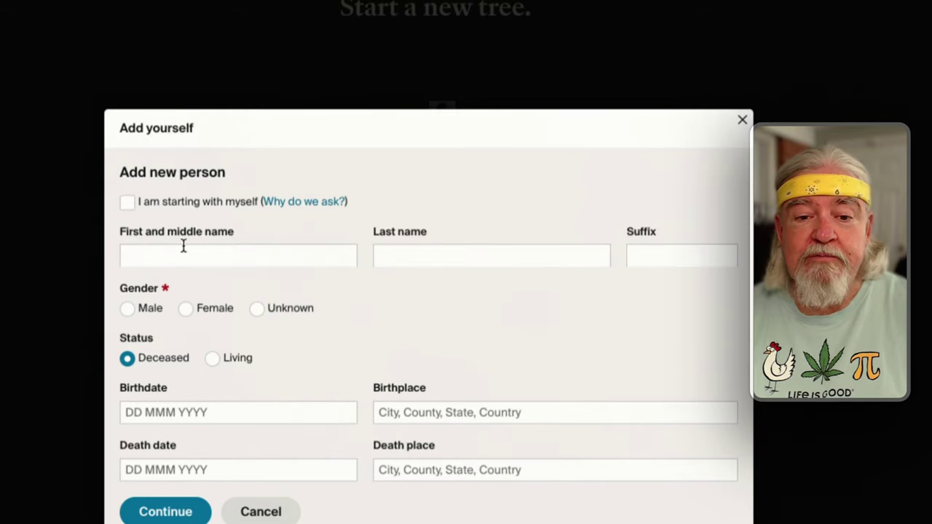
{"action": "left_click", "coordinate": [243, 256]}
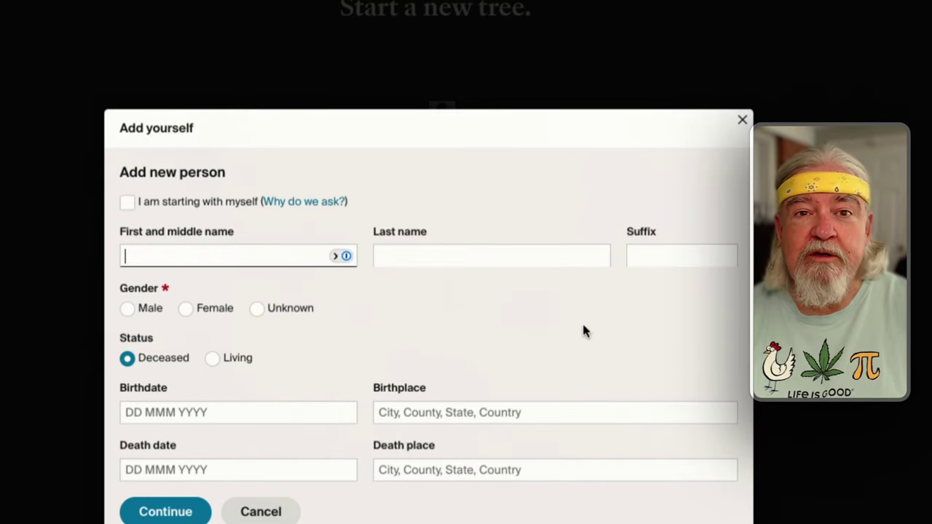
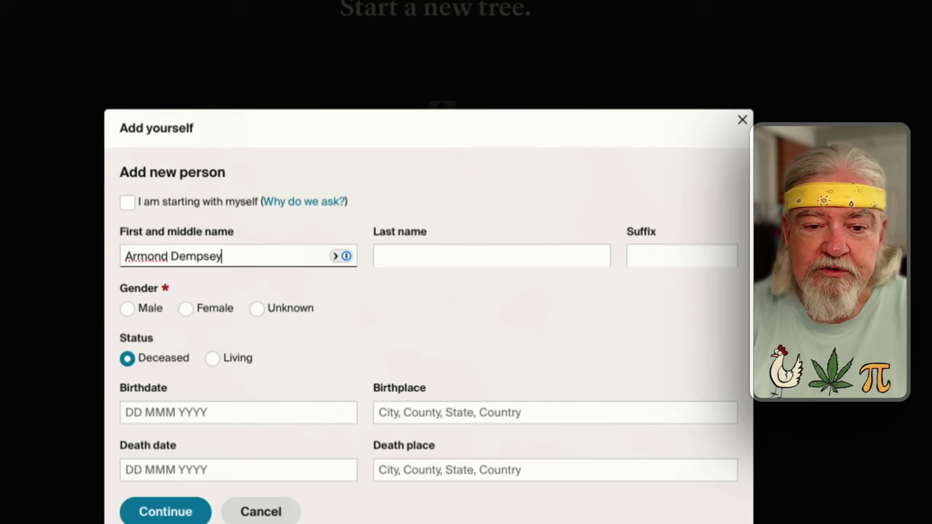
{"action": "key", "text": "Tab"}
{"action": "type", "text": "Lollar"}
{"action": "key", "text": "Tab"}
{"action": "left_click", "coordinate": [127, 308]}
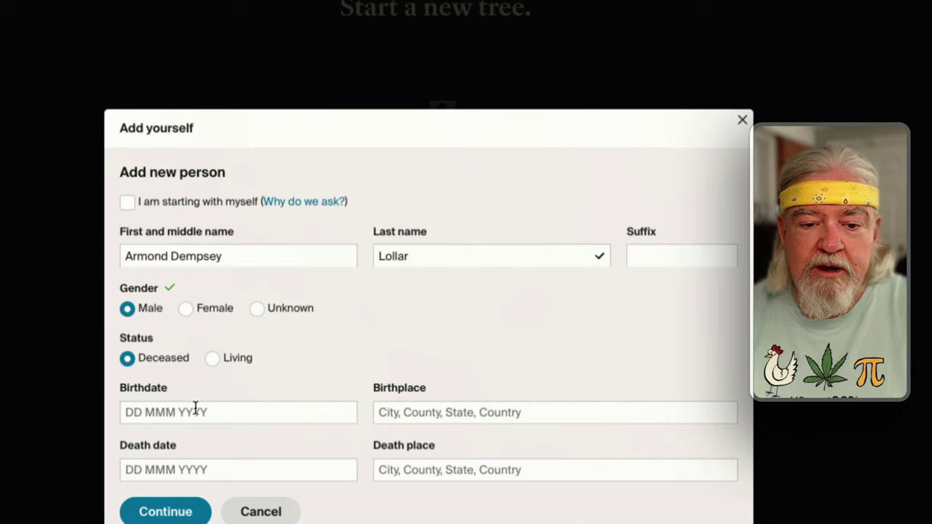
{"action": "left_click", "coordinate": [179, 514]}
{"action": "left_click", "coordinate": [319, 179]}
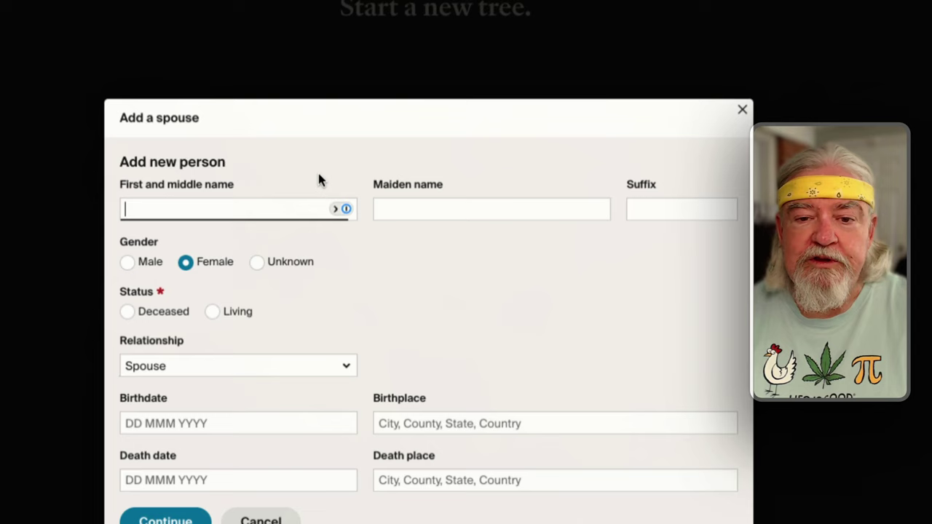
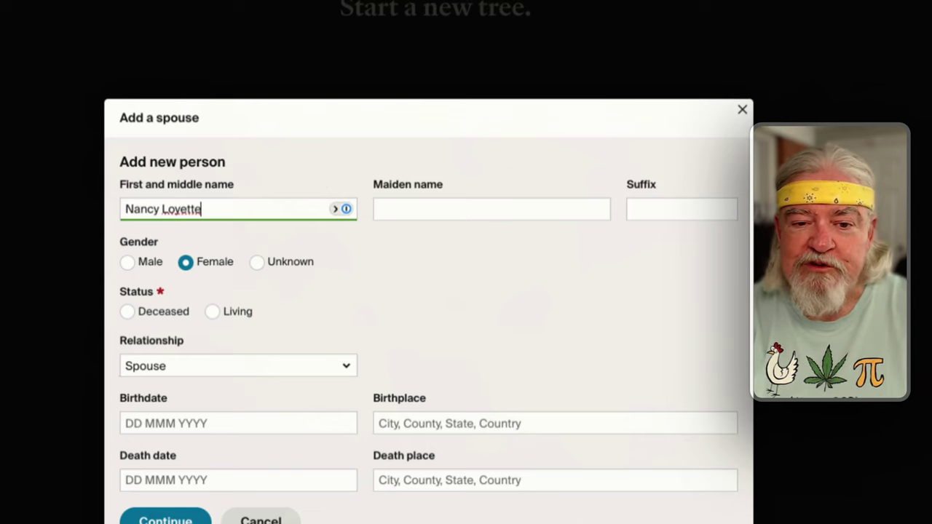
{"action": "left_click", "coordinate": [378, 209]}
{"action": "type", "text": "Gui"}
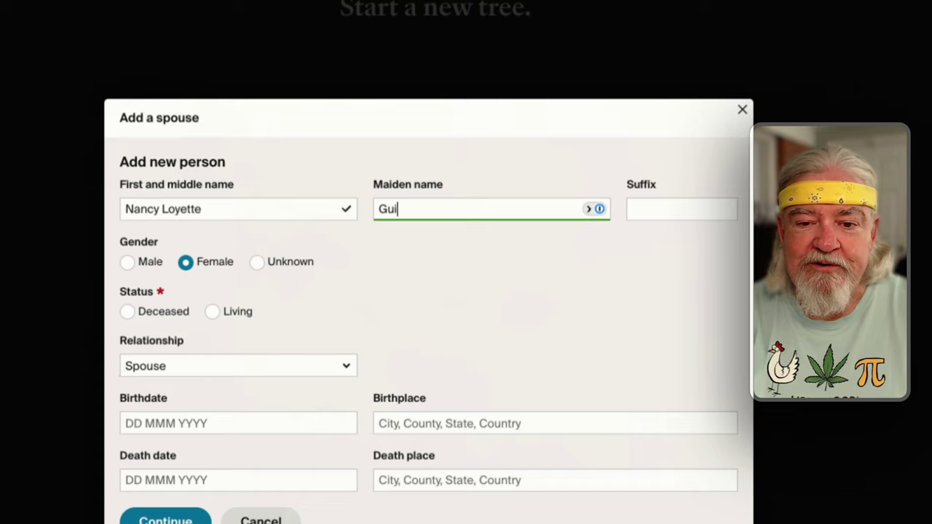
{"action": "type", "text": "n"}
{"action": "left_click", "coordinate": [632, 209]}
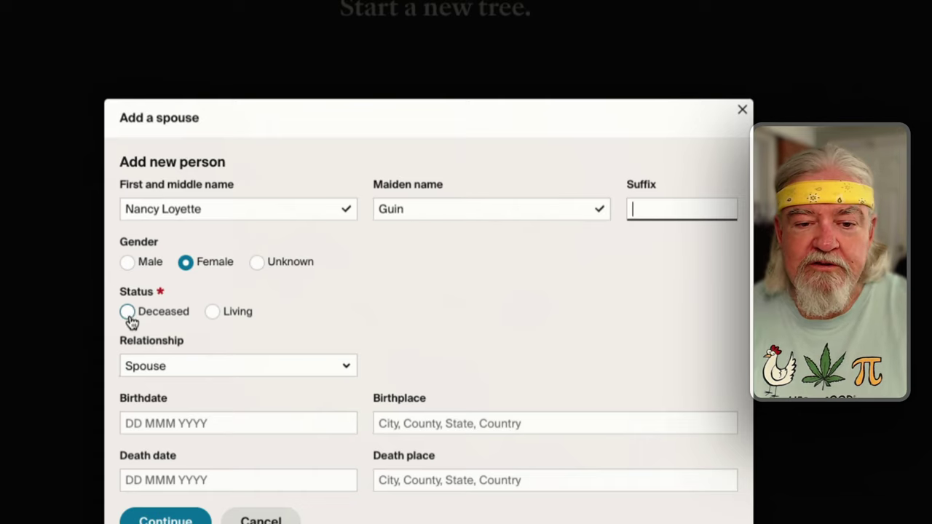
{"action": "left_click", "coordinate": [129, 315]}
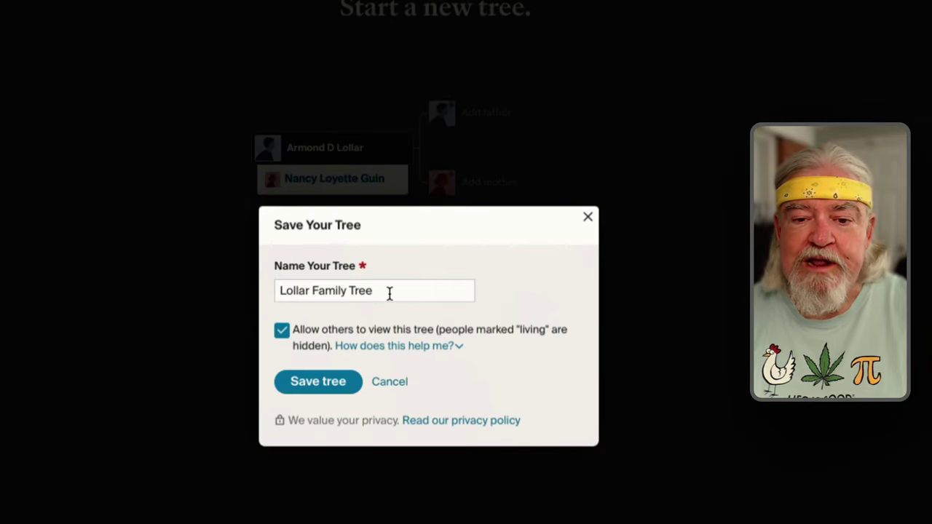
Name the tree 'Lollar Test Tree', keep it viewable by others, and save it
{"action": "left_click_drag", "start_coordinate": [317, 292], "coordinate": [431, 302]}
{"action": "type", "text": "Yr"}
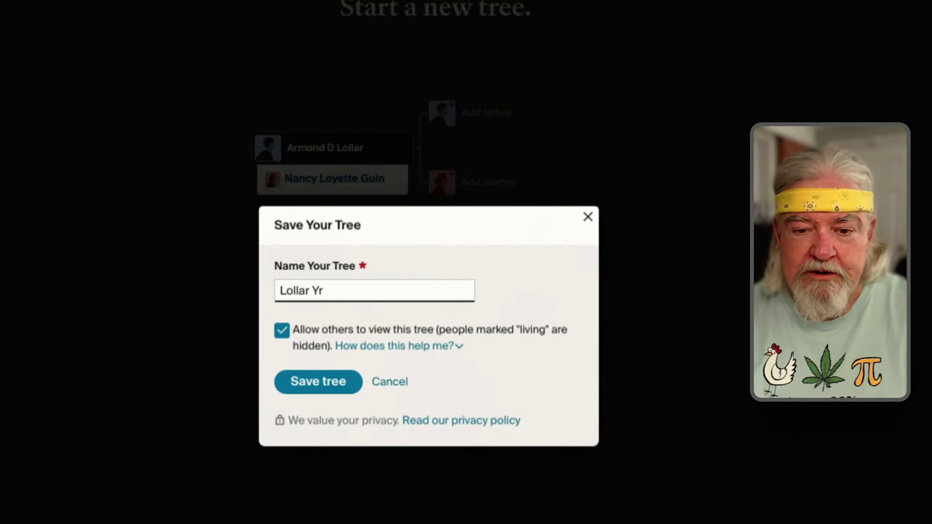
{"action": "key", "text": "BackSpace"}
{"action": "key", "text": "BackSpace"}
{"action": "type", "text": "Test Tree"}
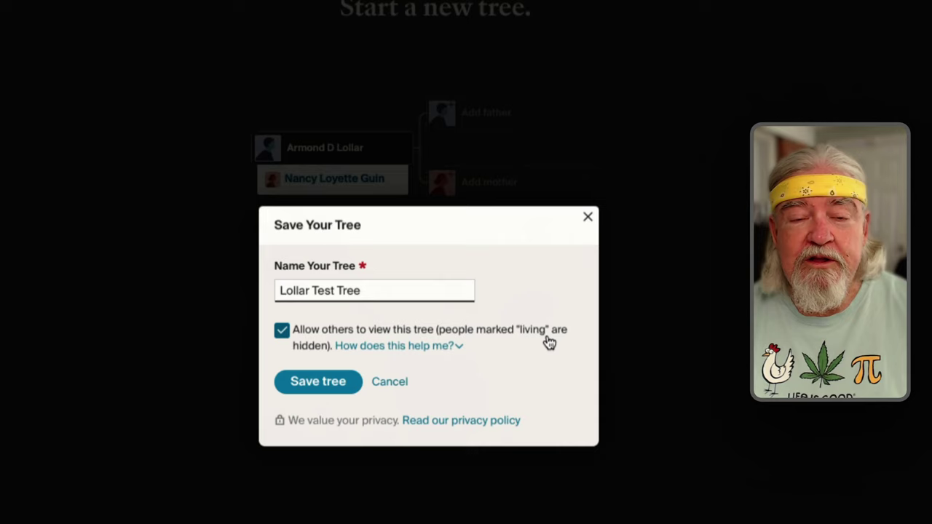
{"action": "left_click", "coordinate": [281, 330]}
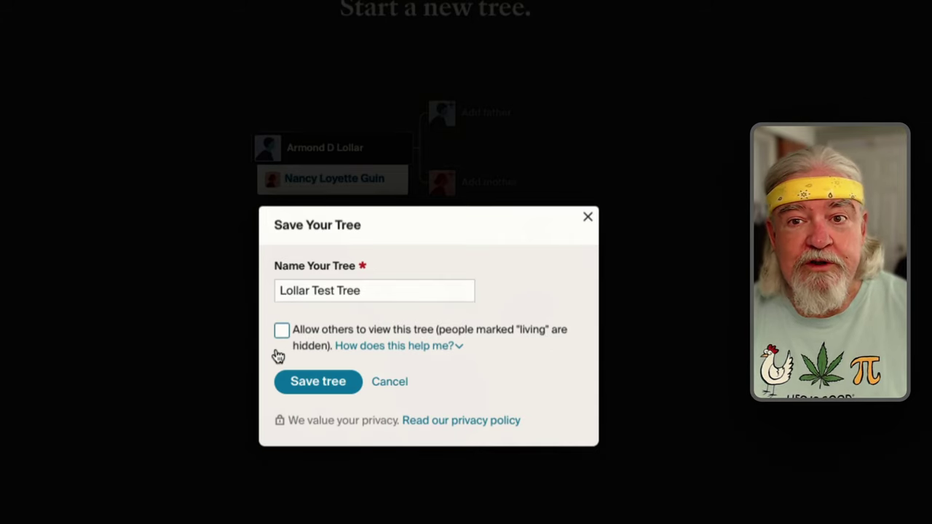
{"action": "left_click", "coordinate": [281, 330]}
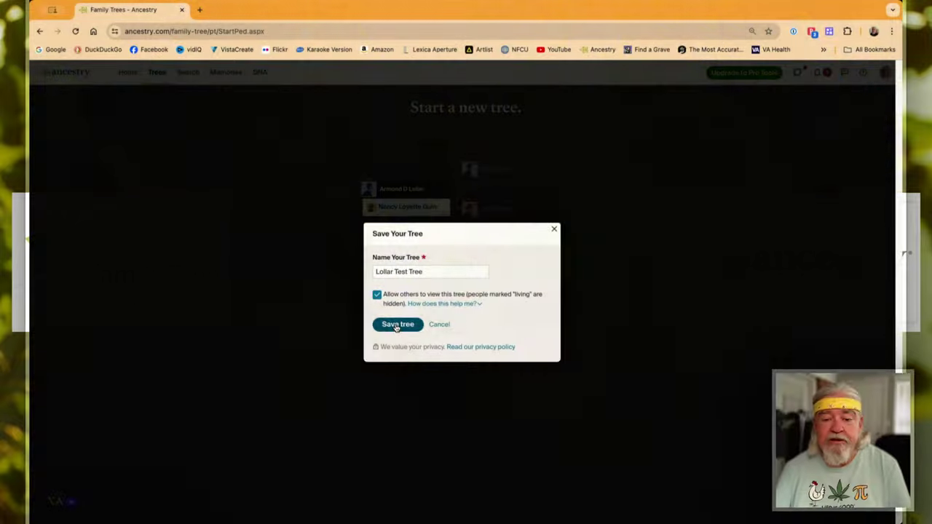
{"action": "left_click", "coordinate": [396, 325]}
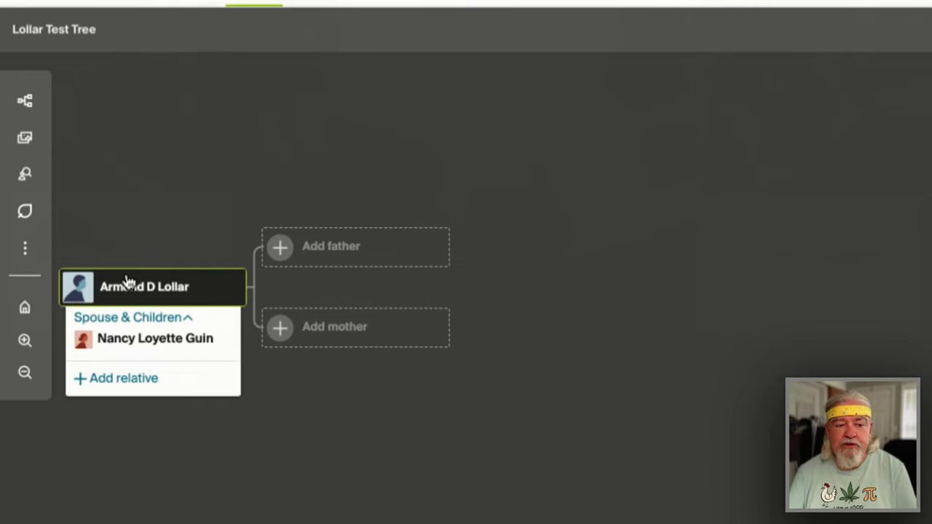
{"action": "left_click", "coordinate": [337, 250]}
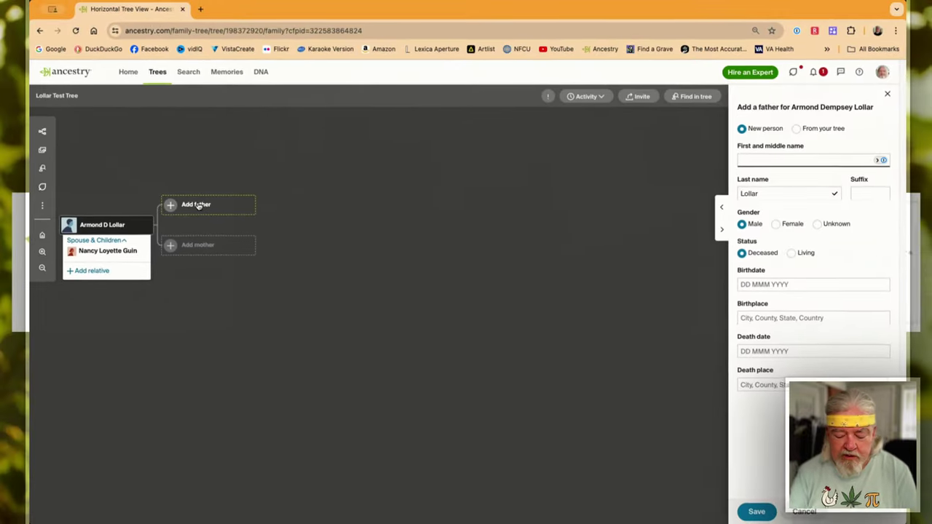
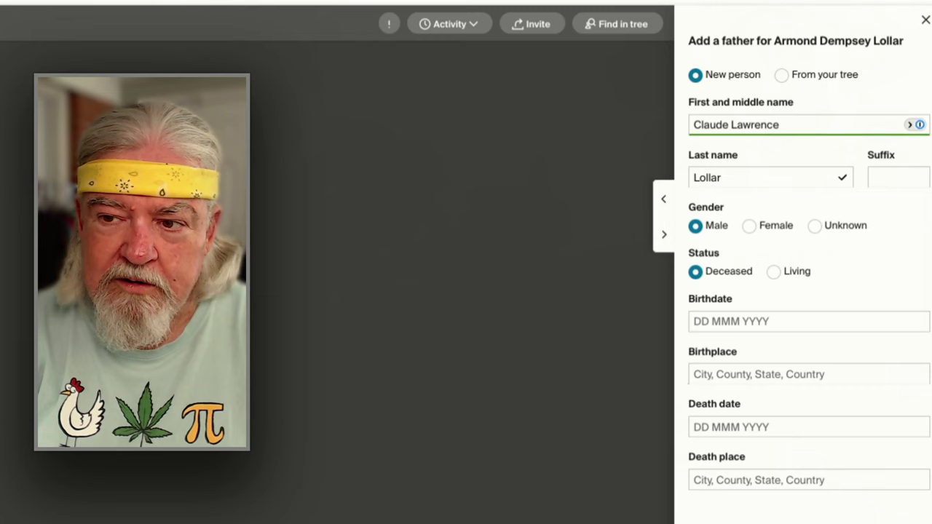
{"action": "key", "text": "Tab"}
{"action": "key", "text": "Tab"}
{"action": "type", "text": "Sr"}
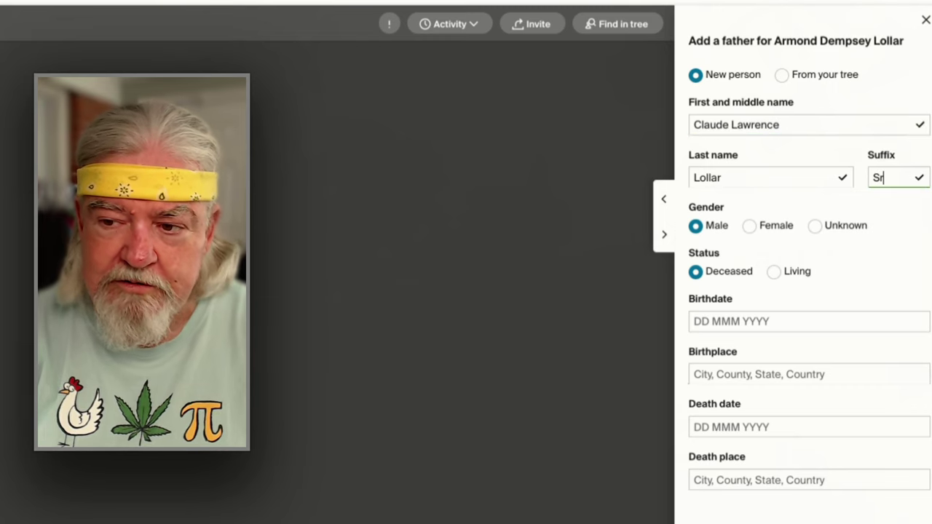
{"action": "type", "text": "."}
{"action": "key", "text": "Tab"}
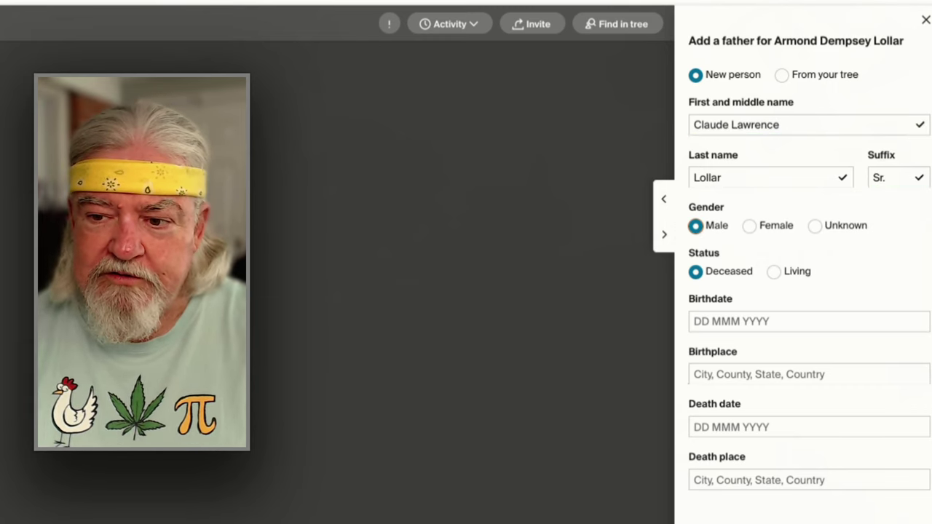
{"action": "key", "text": "Return"}
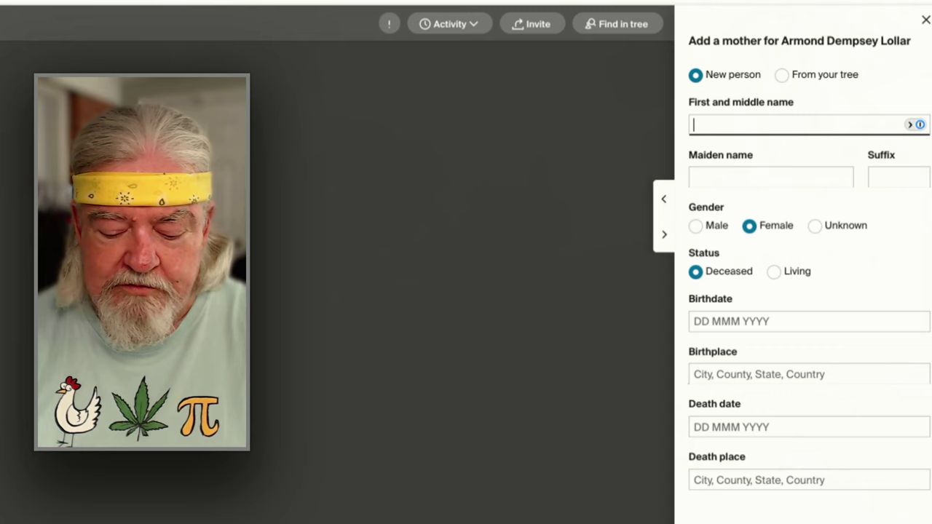
{"action": "key", "text": "Tab"}
{"action": "type", "text": "E"}
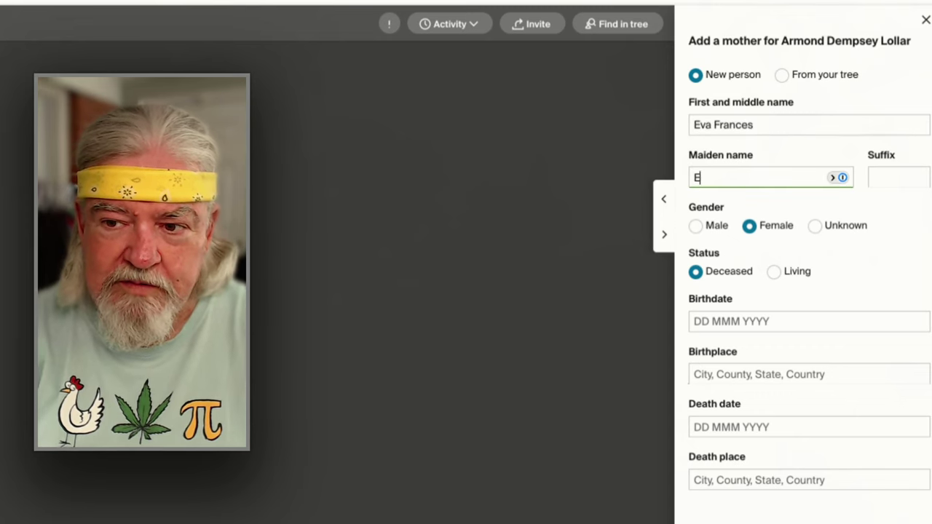
{"action": "type", "text": "dward"}
{"action": "key", "text": "Return"}
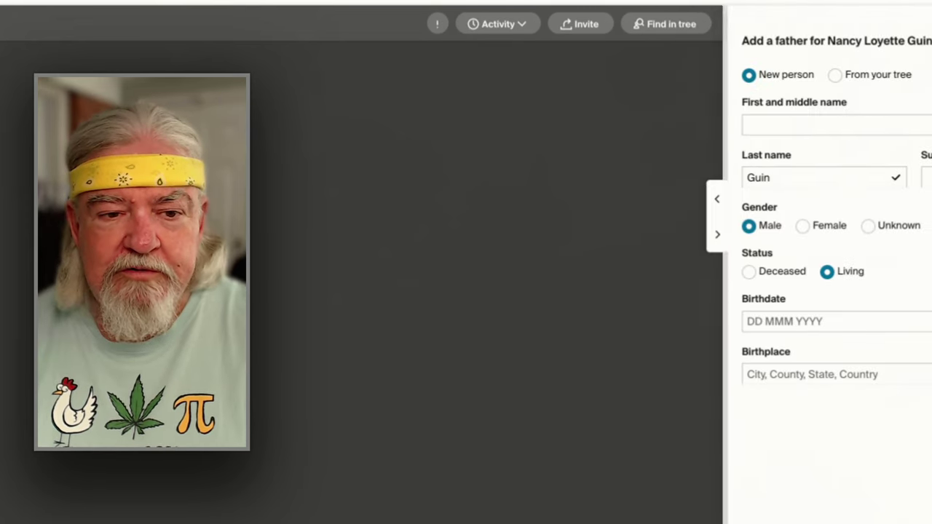
{"action": "type", "text": "Les"}
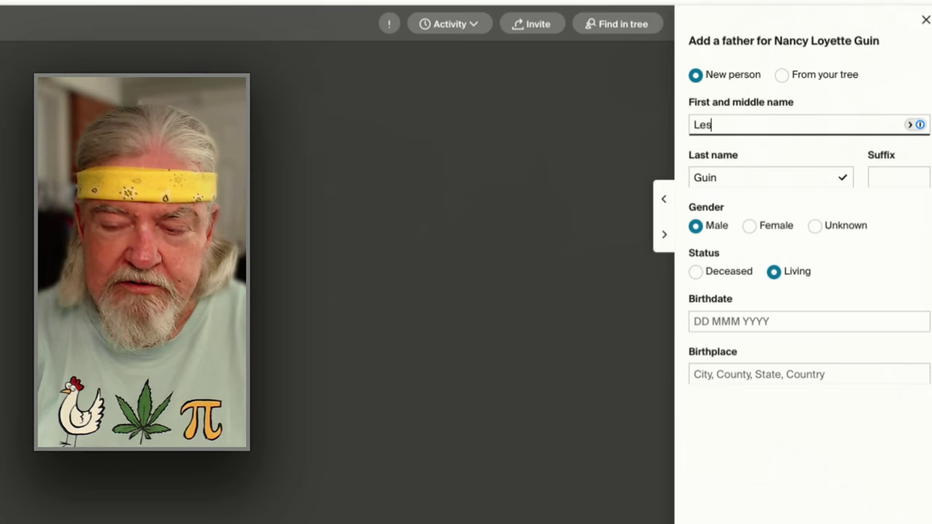
{"action": "type", "text": "te"}
{"action": "key", "text": "BackSpace"}
{"action": "key", "text": "BackSpace"}
{"action": "key", "text": "BackSpace"}
{"action": "key", "text": "BackSpace"}
{"action": "key", "text": "BackSpace"}
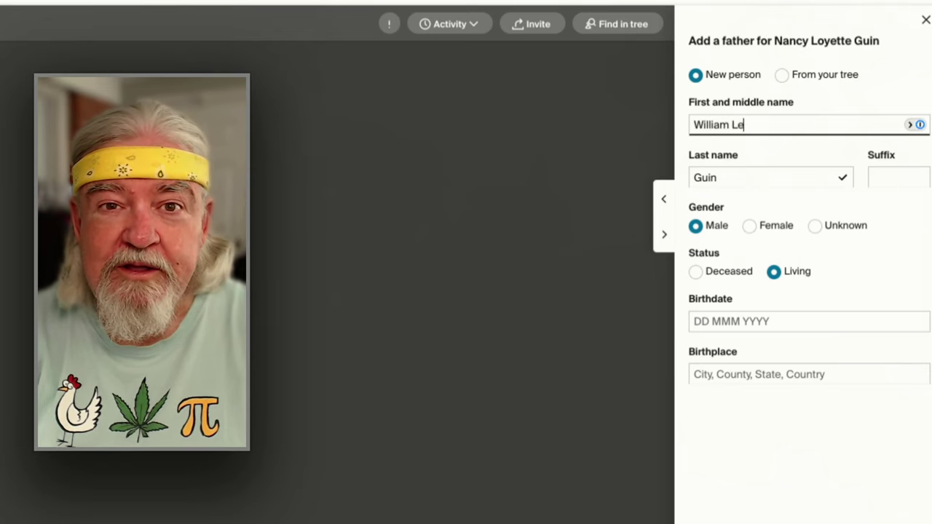
{"action": "left_click", "coordinate": [661, 273]}
{"action": "left_click", "coordinate": [697, 272]}
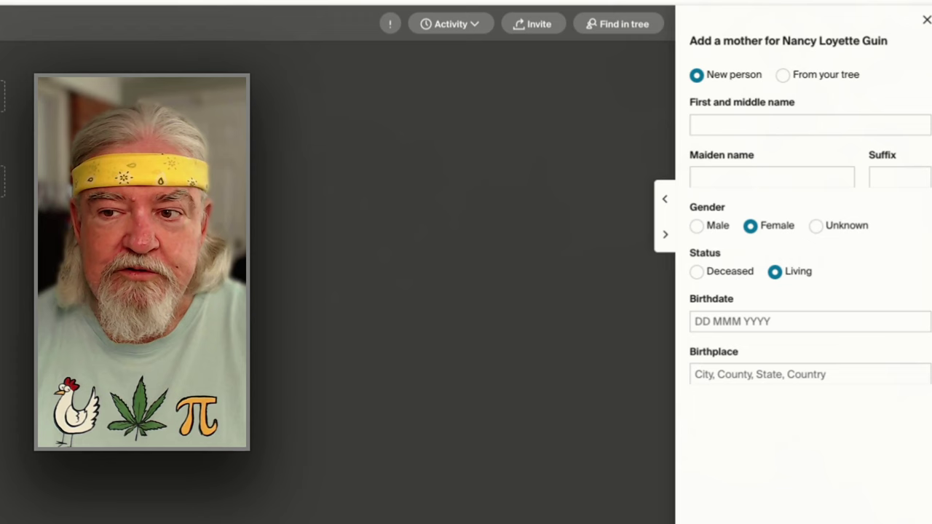
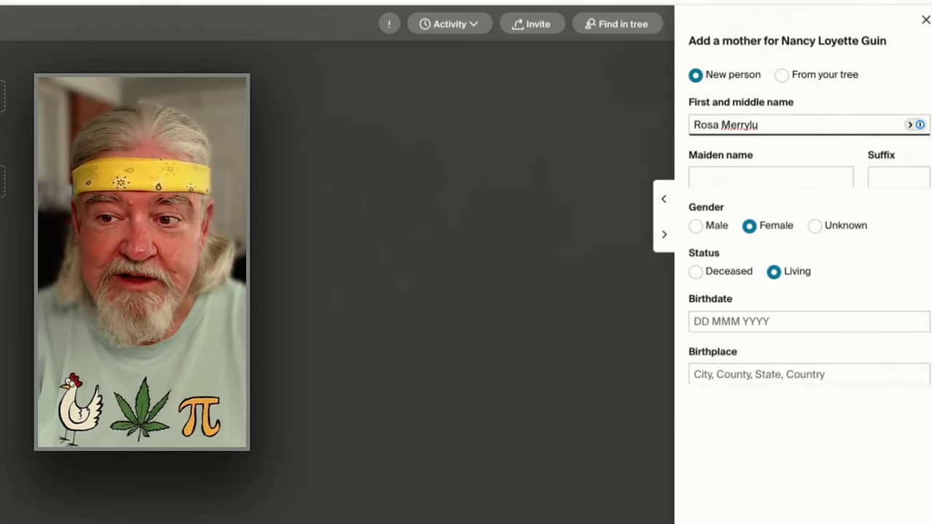
{"action": "left_click", "coordinate": [758, 177]}
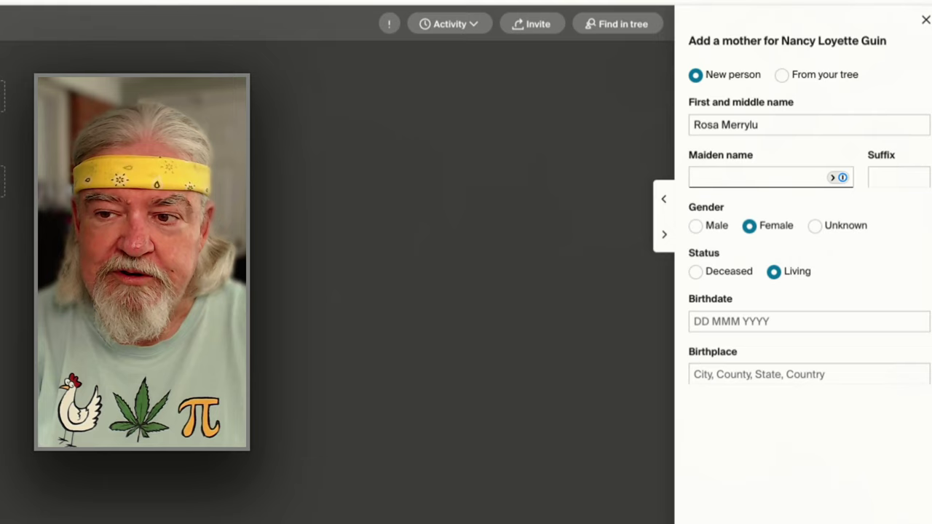
{"action": "type", "text": "Logan"}
{"action": "key", "text": "Tab"}
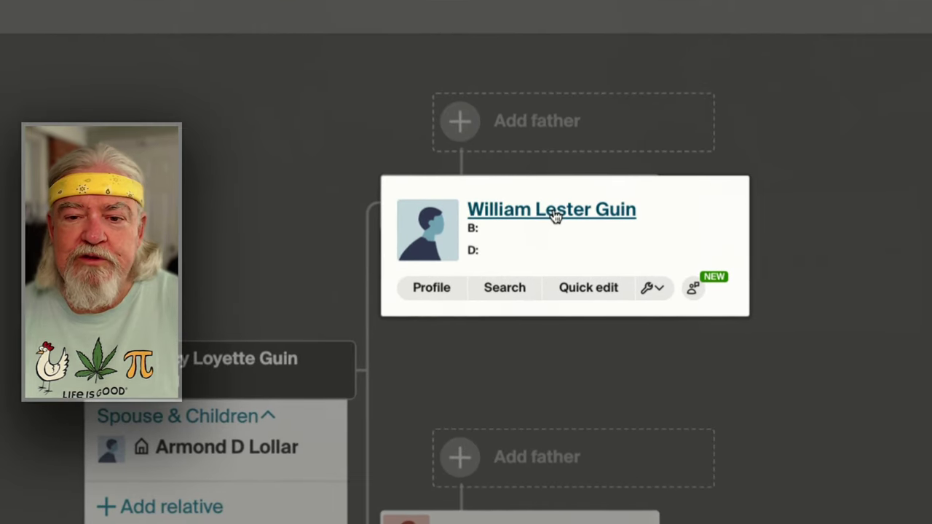
{"action": "left_click", "coordinate": [554, 215]}
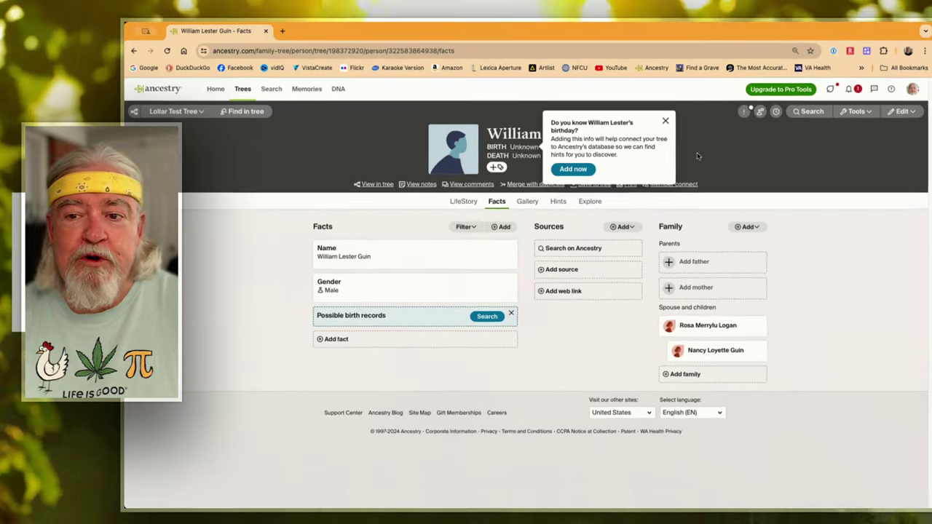
{"action": "left_click", "coordinate": [665, 121]}
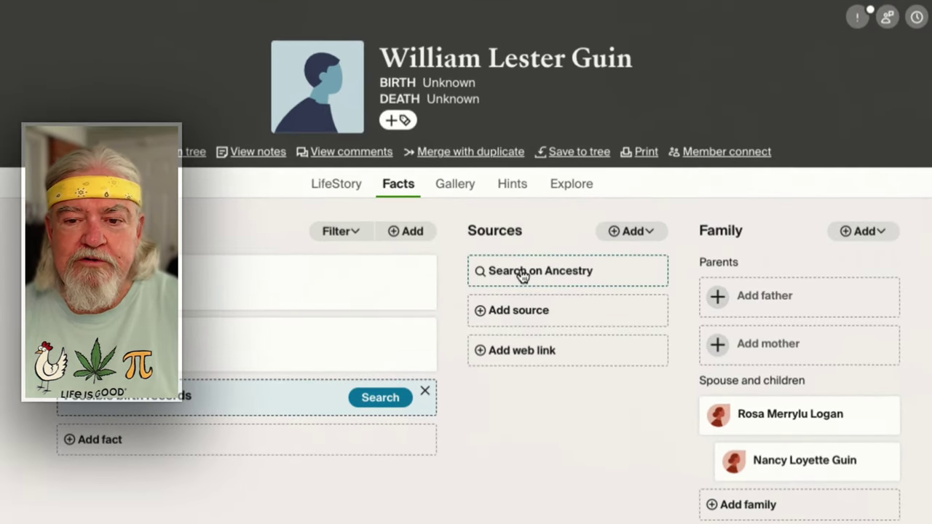
{"action": "left_click", "coordinate": [574, 276]}
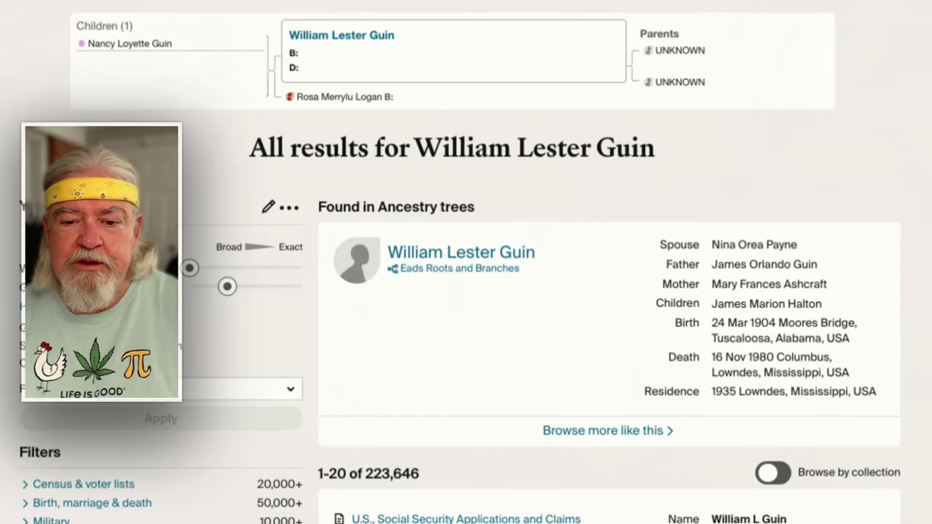
{"action": "scroll", "coordinate": [889, 458], "scroll_direction": "down", "scroll_amount": 5}
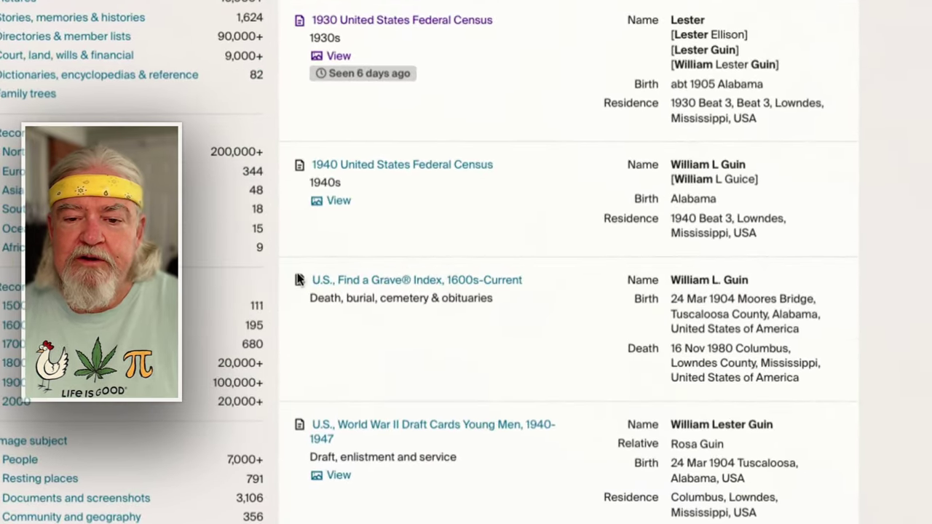
{"action": "mouse_move", "coordinate": [427, 288]}
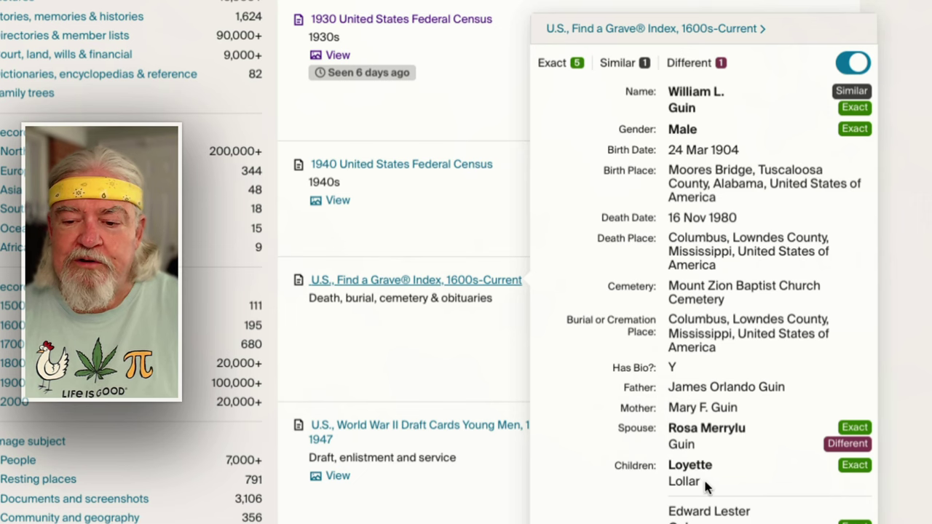
{"action": "left_click", "coordinate": [401, 283]}
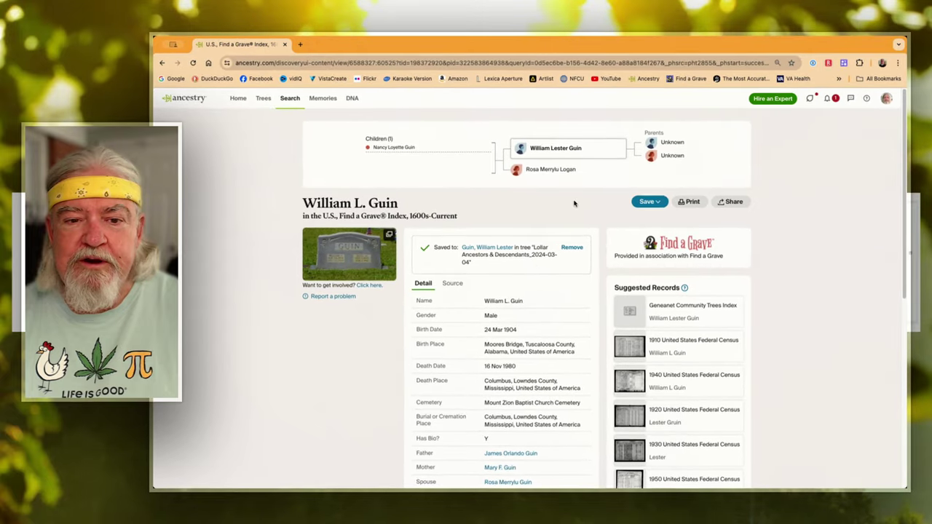
{"action": "left_click", "coordinate": [648, 202]}
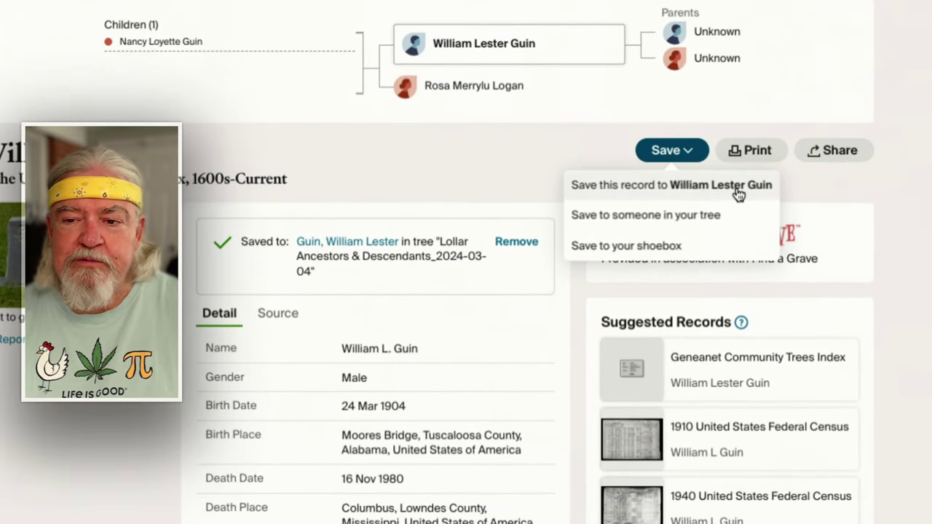
{"action": "left_click", "coordinate": [736, 190]}
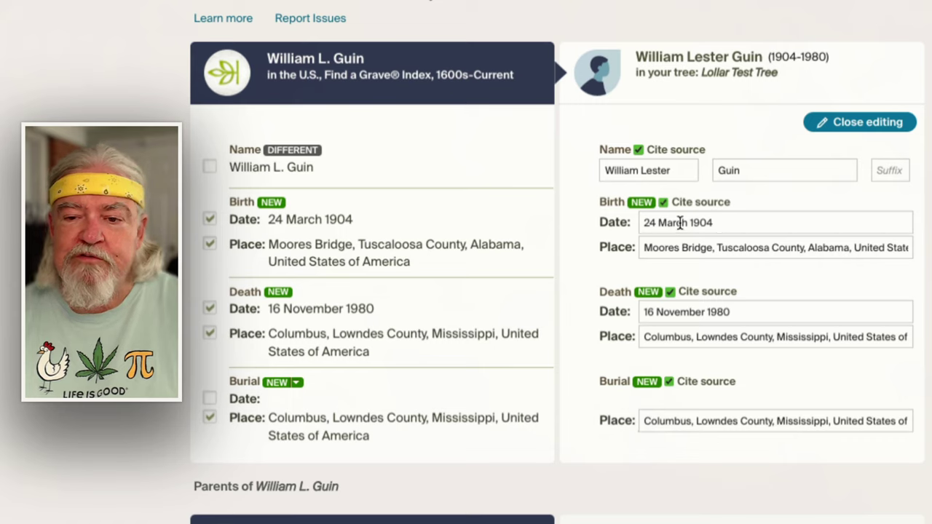
Use birth date 24 Mar 1904 and birth place Moores Bridge, Tuscaloosa, Alabama, USA
{"action": "left_click", "coordinate": [684, 223]}
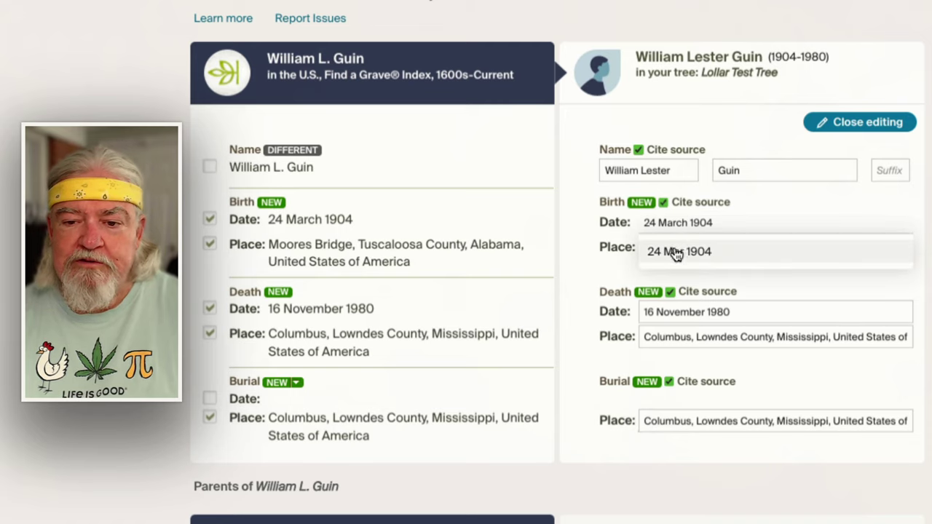
{"action": "left_click", "coordinate": [676, 252]}
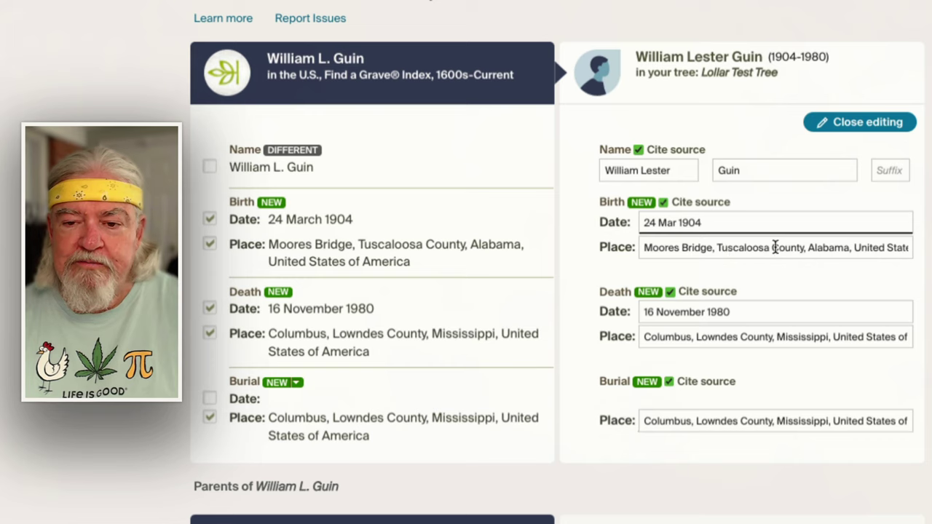
{"action": "left_click", "coordinate": [776, 248]}
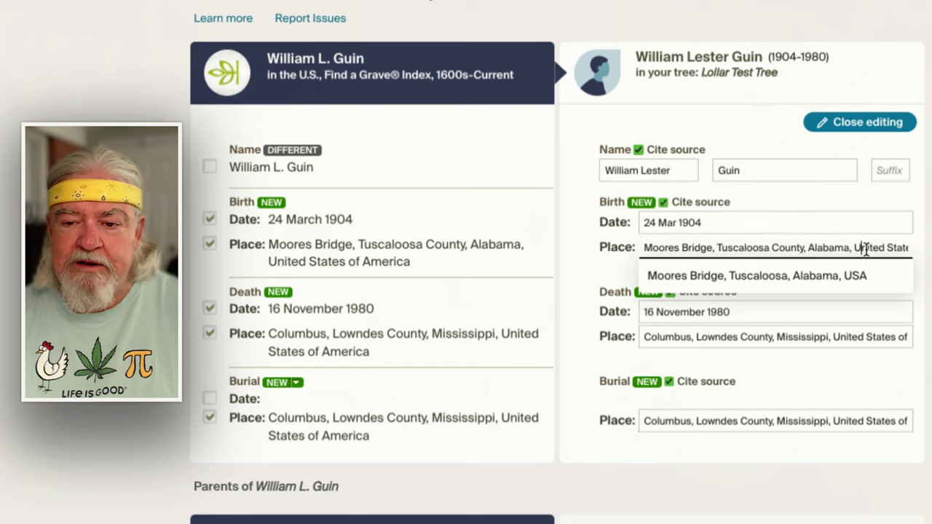
{"action": "left_click_drag", "start_coordinate": [865, 249], "coordinate": [910, 246]}
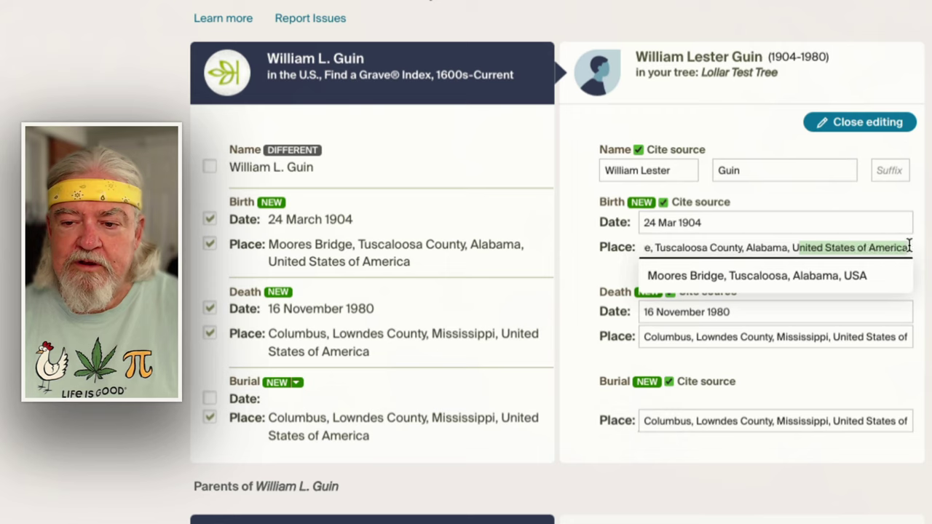
{"action": "left_click", "coordinate": [728, 250]}
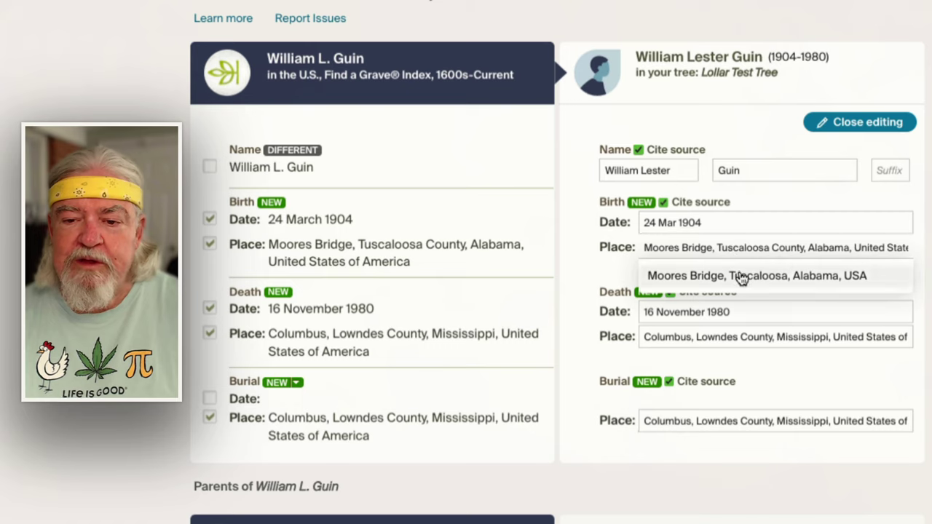
{"action": "left_click", "coordinate": [742, 274]}
Use death date 16 Nov 1980 and the standardized Columbus, Lowndes death place
{"action": "left_click", "coordinate": [740, 311]}
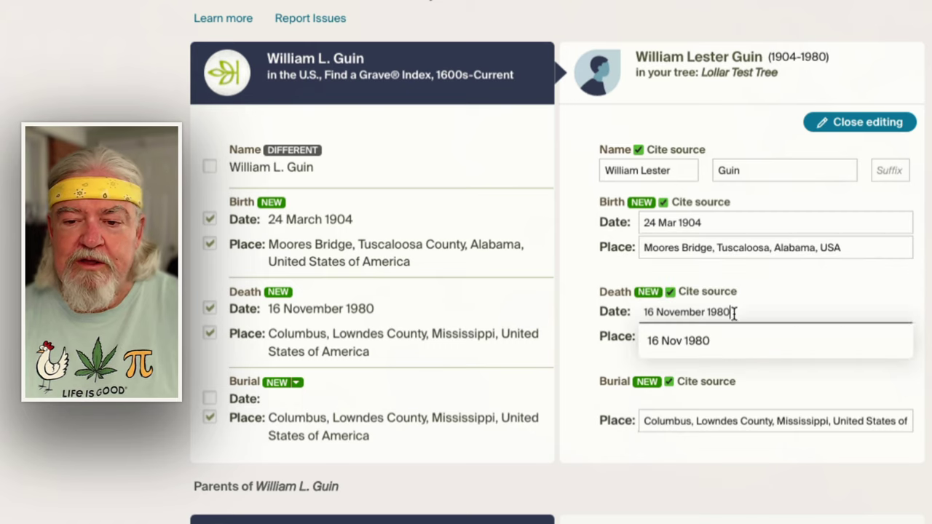
{"action": "left_click", "coordinate": [700, 337]}
{"action": "left_click", "coordinate": [694, 337]}
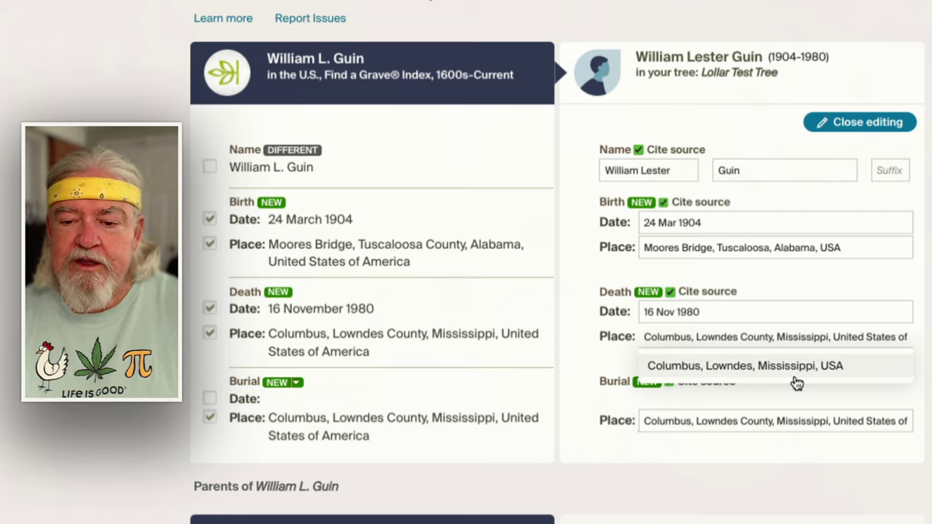
{"action": "left_click", "coordinate": [760, 374]}
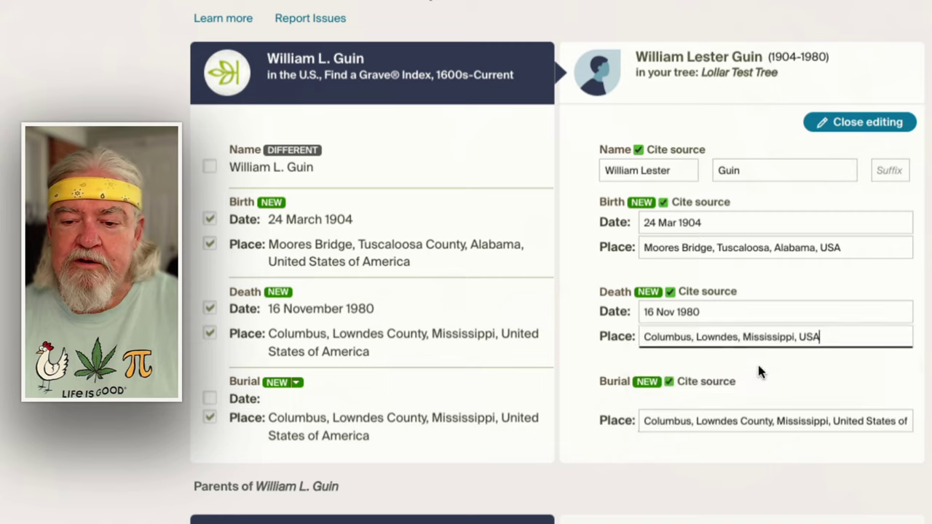
Set burial place Columbus, Lowndes, Mississippi, USA and burial date Aft. 16 Nov 1980
{"action": "left_click", "coordinate": [726, 422]}
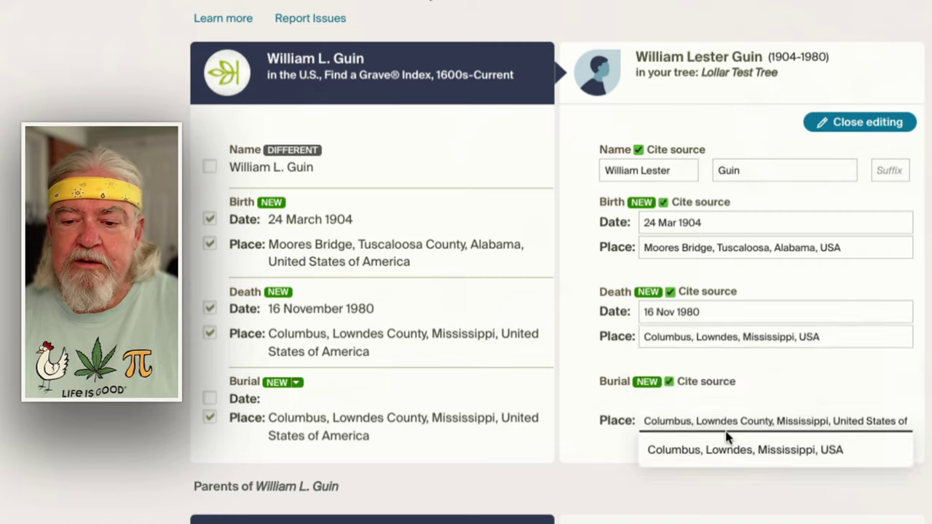
{"action": "left_click", "coordinate": [729, 448]}
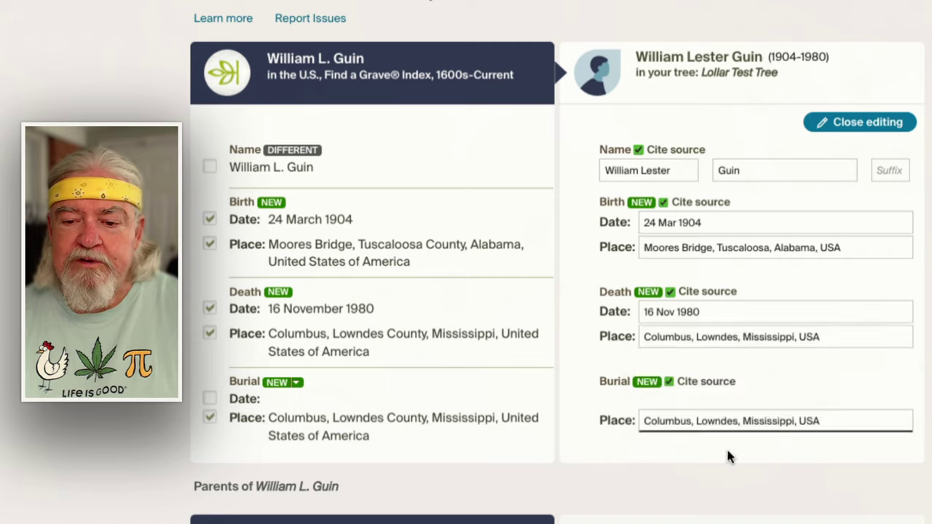
{"action": "left_click", "coordinate": [209, 400]}
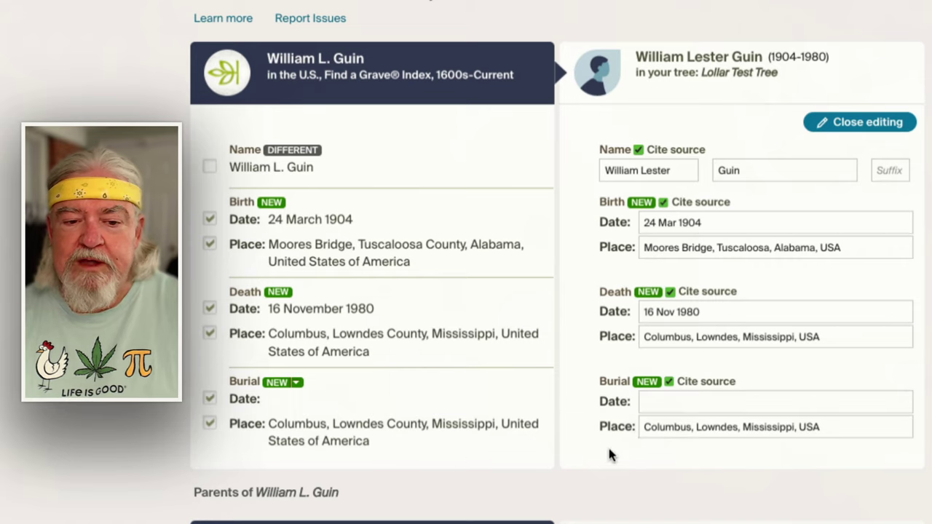
{"action": "left_click", "coordinate": [689, 402]}
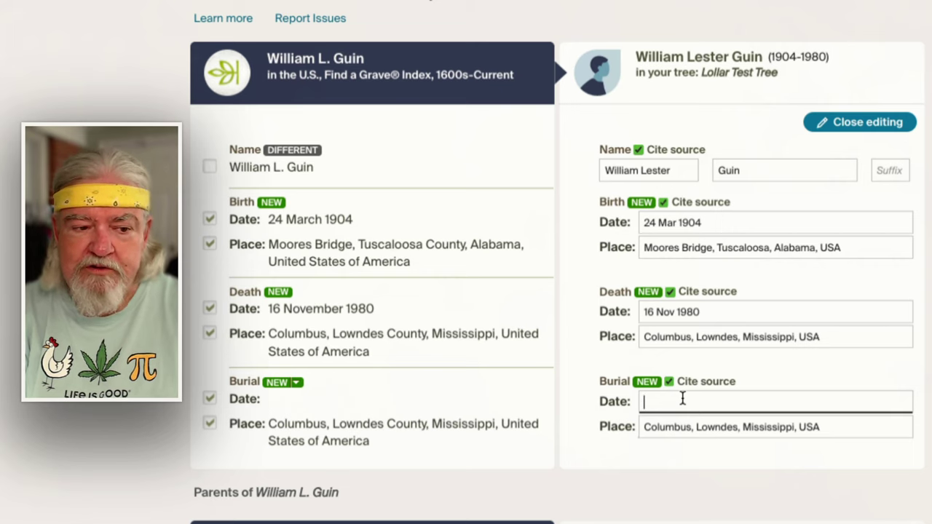
{"action": "type", "text": "Aft/"}
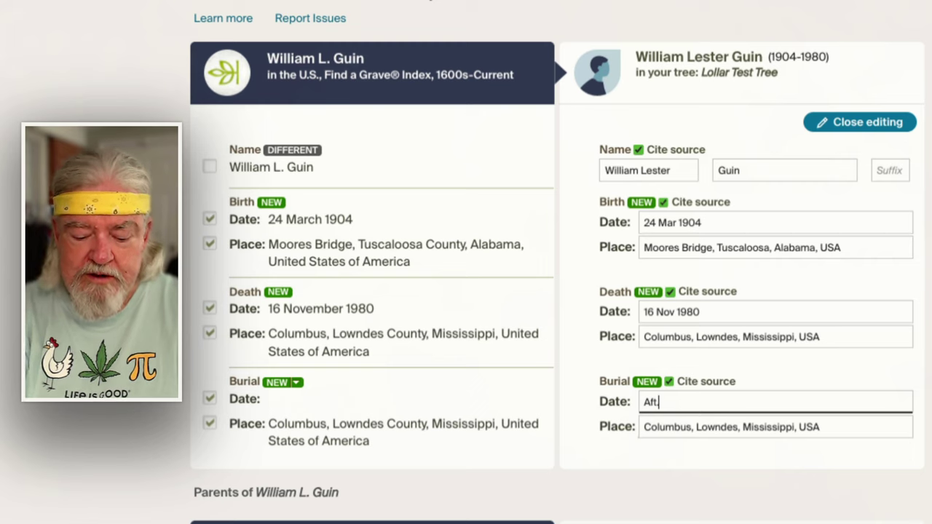
{"action": "type", "text": " 16"}
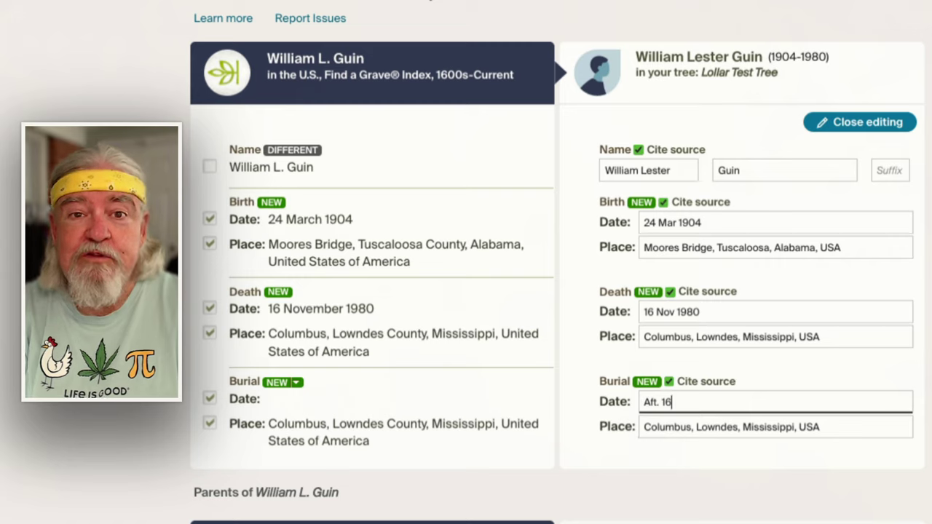
{"action": "type", "text": " N"}
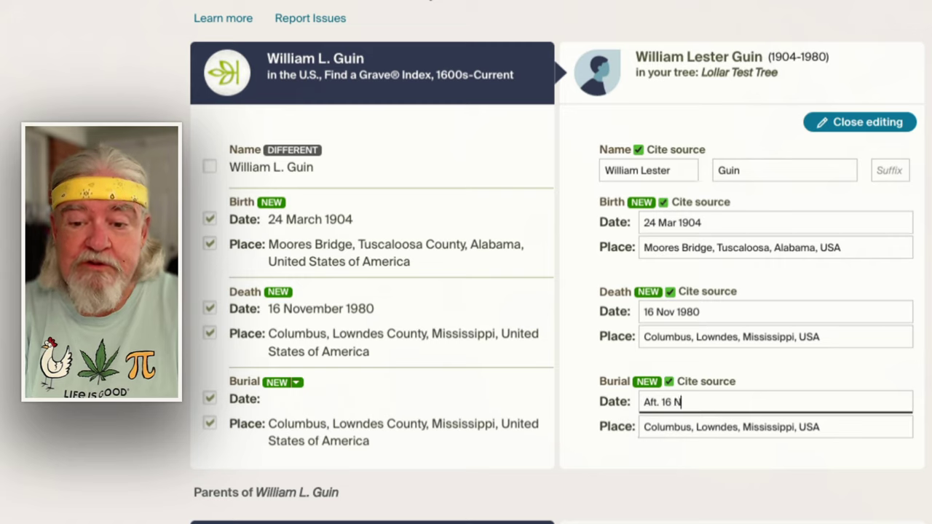
{"action": "type", "text": "ov 1980"}
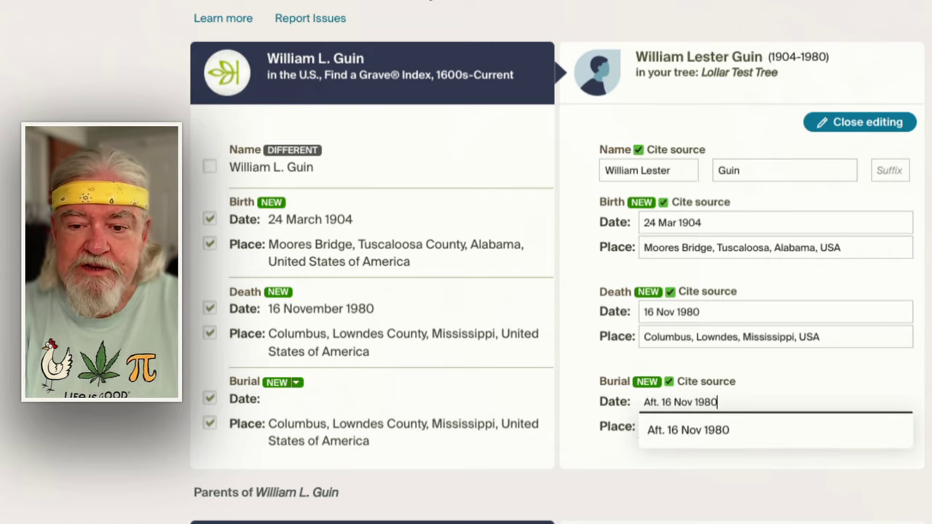
{"action": "key", "text": "Tab"}
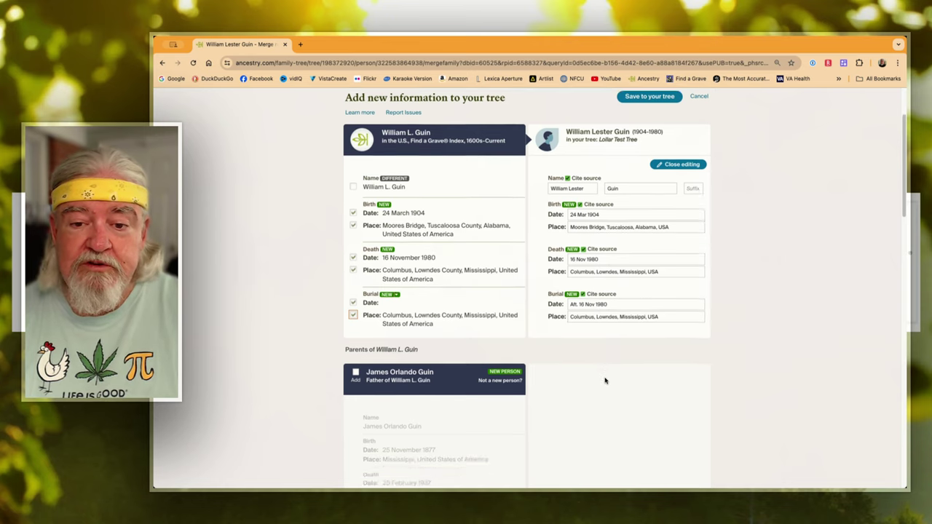
Add the father with month abbreviated to Nov, Mississippi places, burial date Aft. 20 Feb 1937
{"action": "scroll", "coordinate": [605, 380], "scroll_direction": "down", "scroll_amount": 3}
{"action": "scroll", "coordinate": [604, 380], "scroll_direction": "down", "scroll_amount": 2}
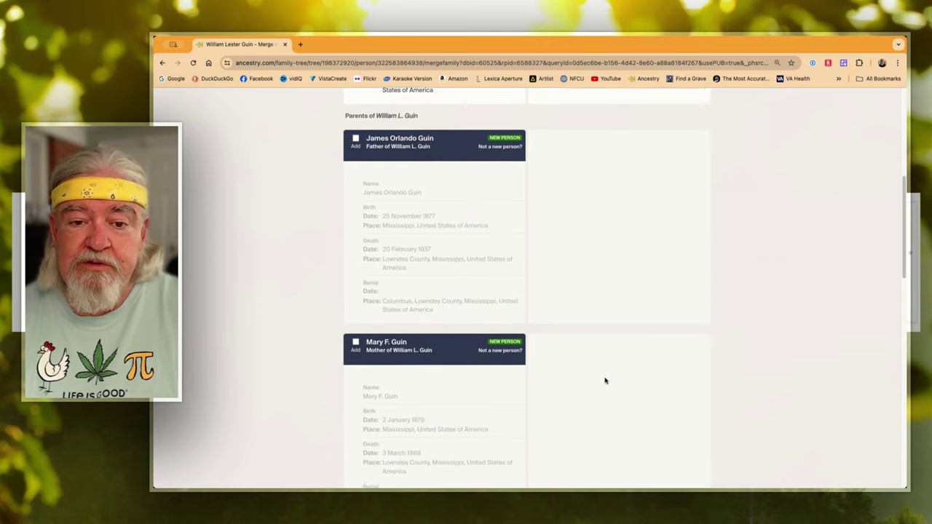
{"action": "left_click", "coordinate": [355, 139]}
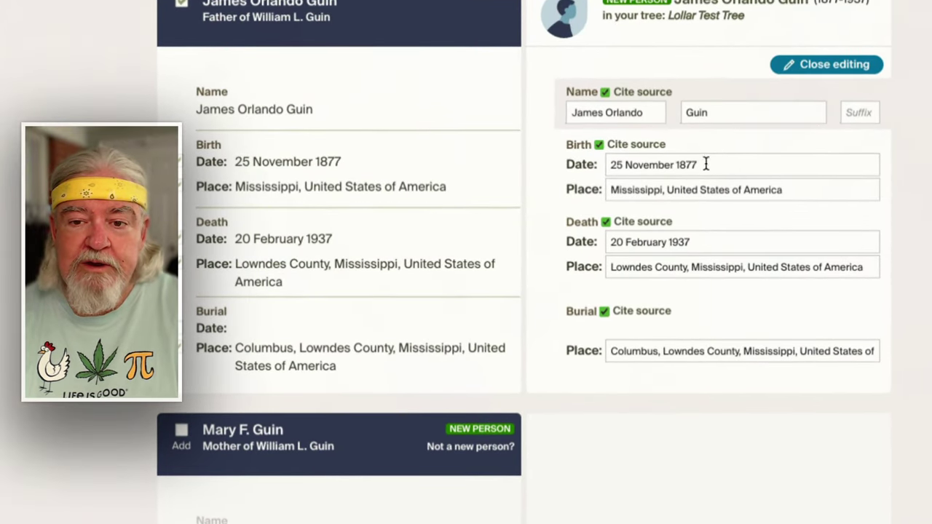
{"action": "double_click", "coordinate": [660, 162]}
{"action": "type", "text": "Nov"}
{"action": "left_click", "coordinate": [697, 188]}
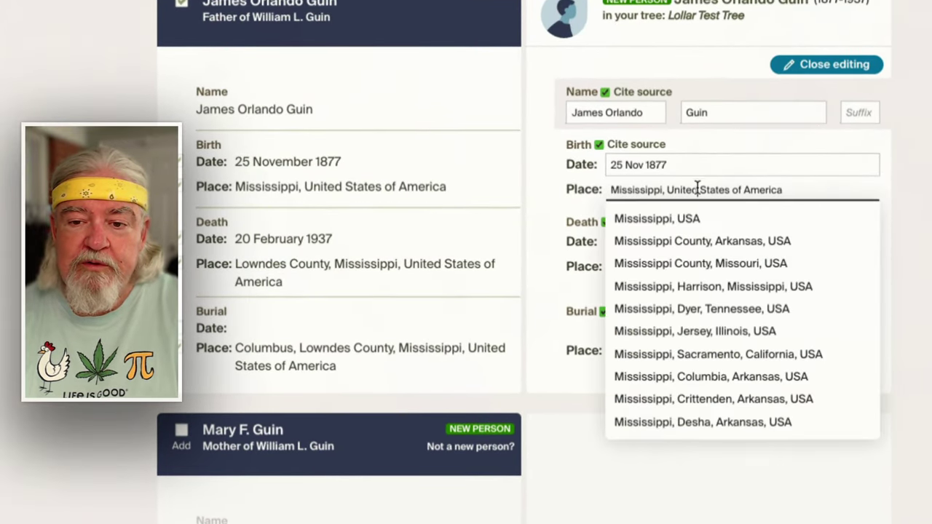
{"action": "left_click", "coordinate": [635, 219]}
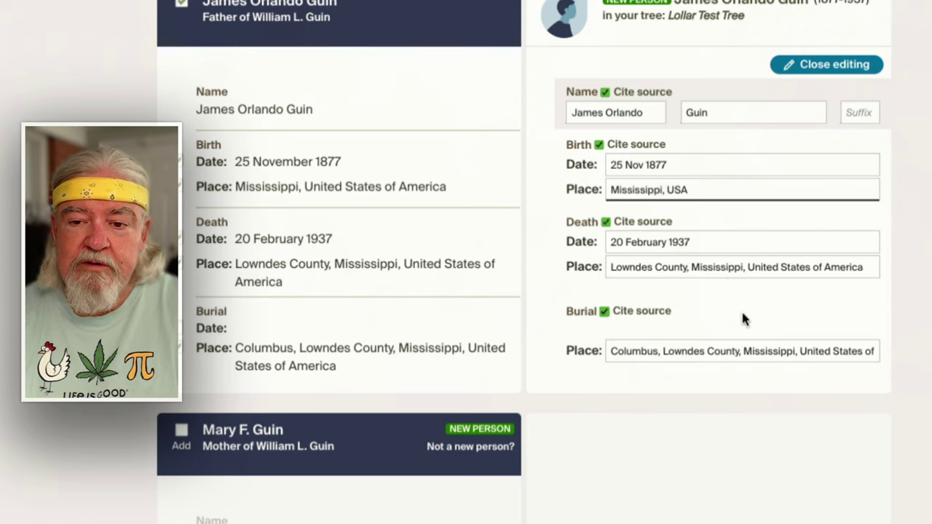
{"action": "left_click", "coordinate": [724, 268]}
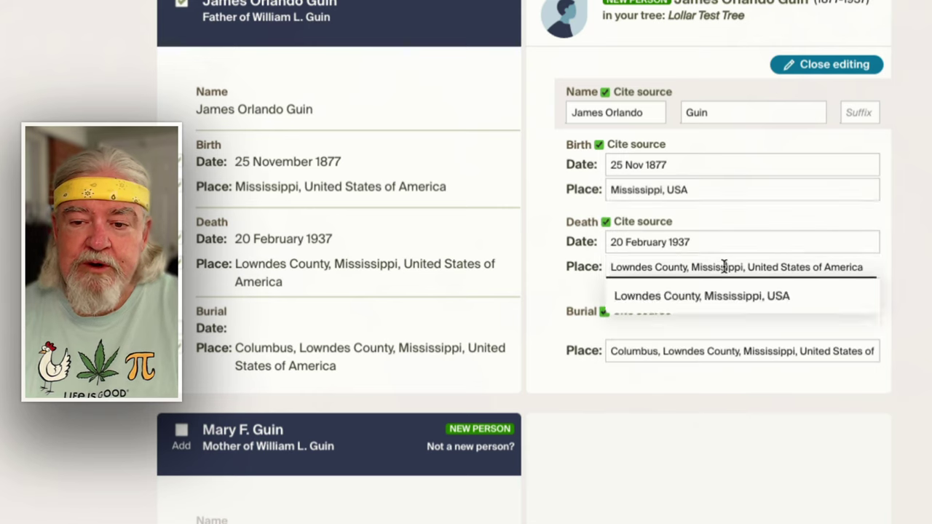
{"action": "left_click", "coordinate": [709, 306]}
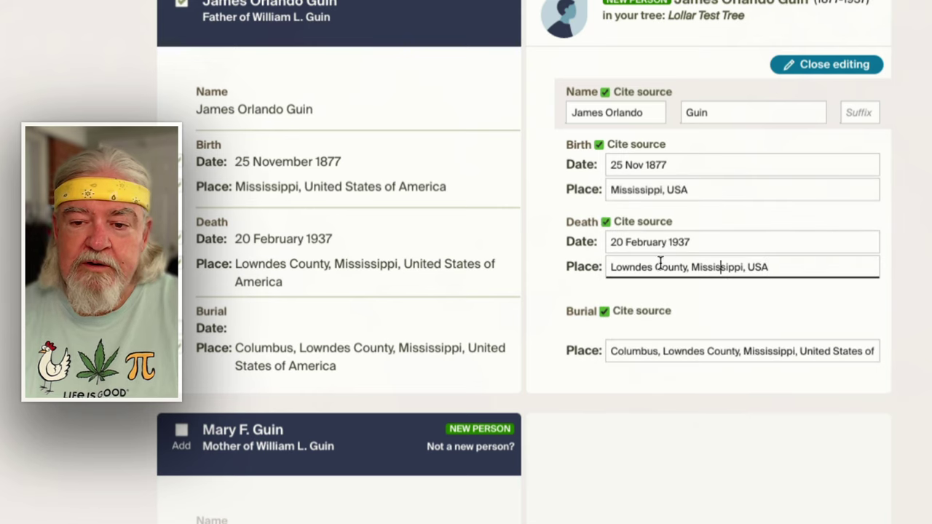
{"action": "left_click", "coordinate": [646, 355]}
{"action": "left_click", "coordinate": [696, 332]}
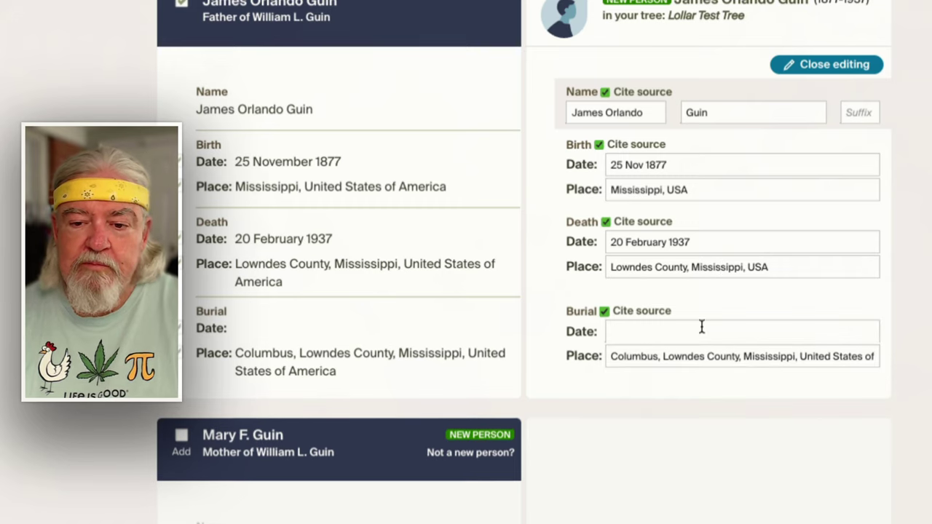
{"action": "left_click", "coordinate": [685, 337]}
{"action": "type", "text": "Aft. 20"}
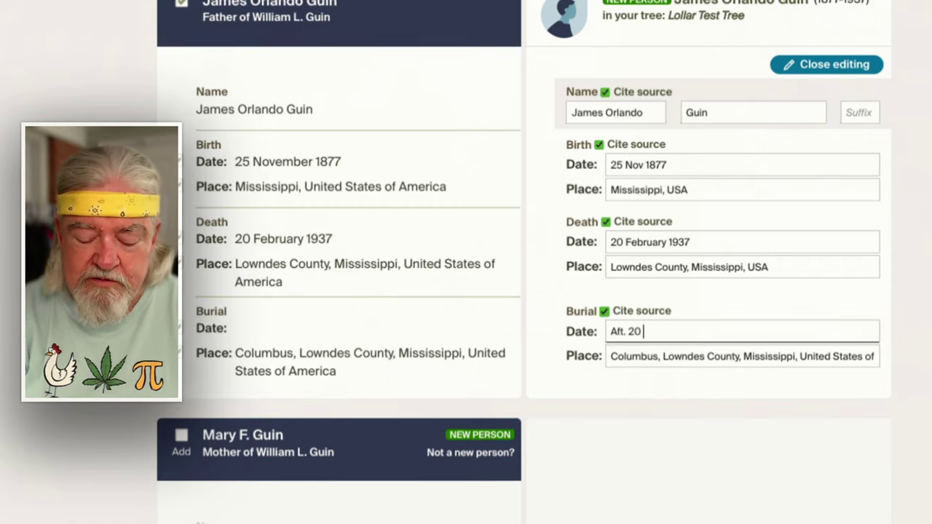
{"action": "type", "text": " Feb 1937"}
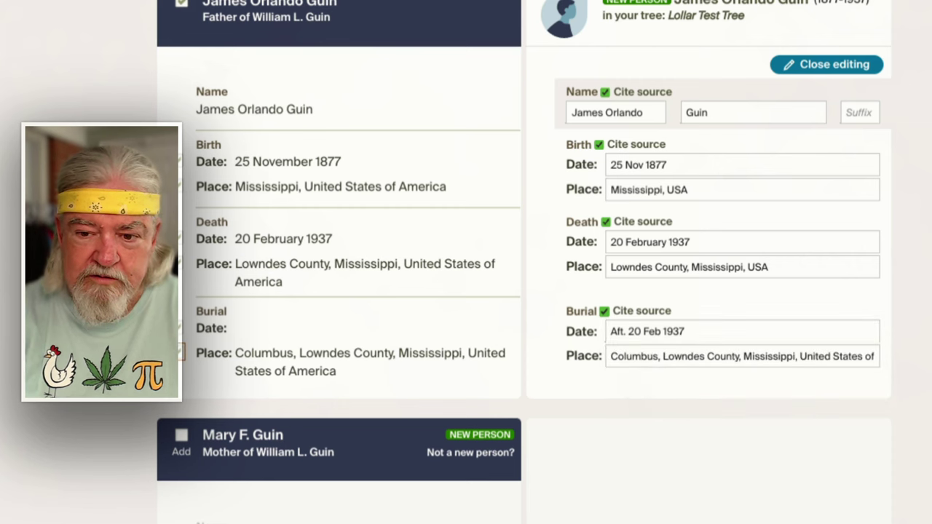
Add the mother with Mississippi and Lowndes County places, burial date Aft. 3 Mar 1969
{"action": "scroll", "coordinate": [840, 385], "scroll_direction": "down", "scroll_amount": 5}
{"action": "left_click", "coordinate": [660, 244]}
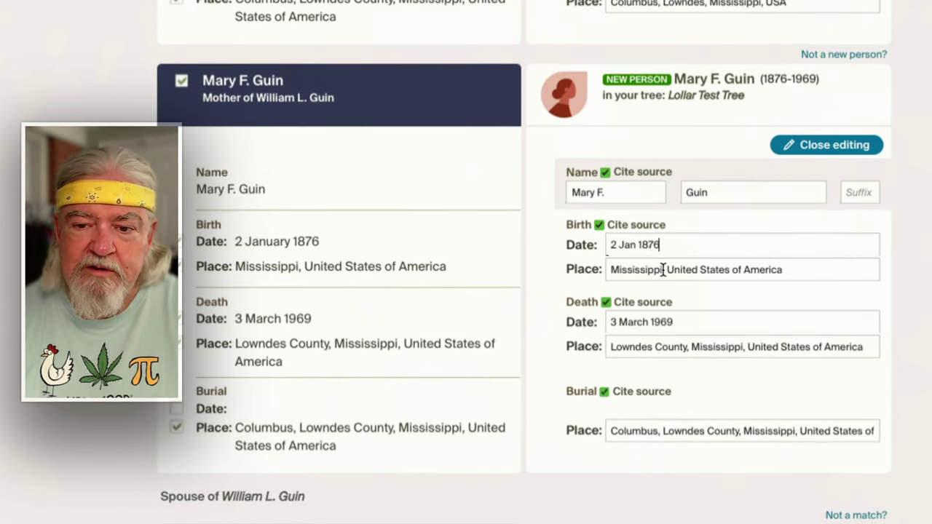
{"action": "left_click", "coordinate": [693, 271]}
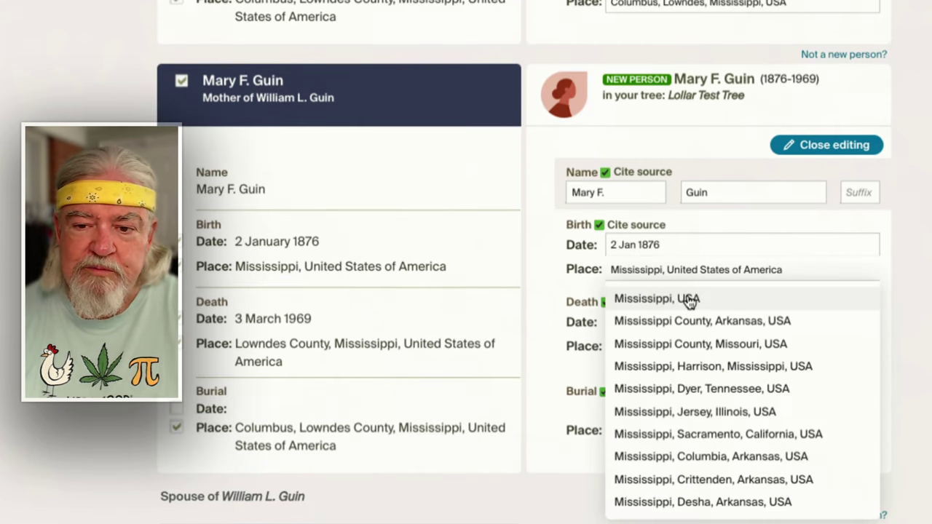
{"action": "left_click", "coordinate": [691, 300]}
{"action": "left_click", "coordinate": [685, 346]}
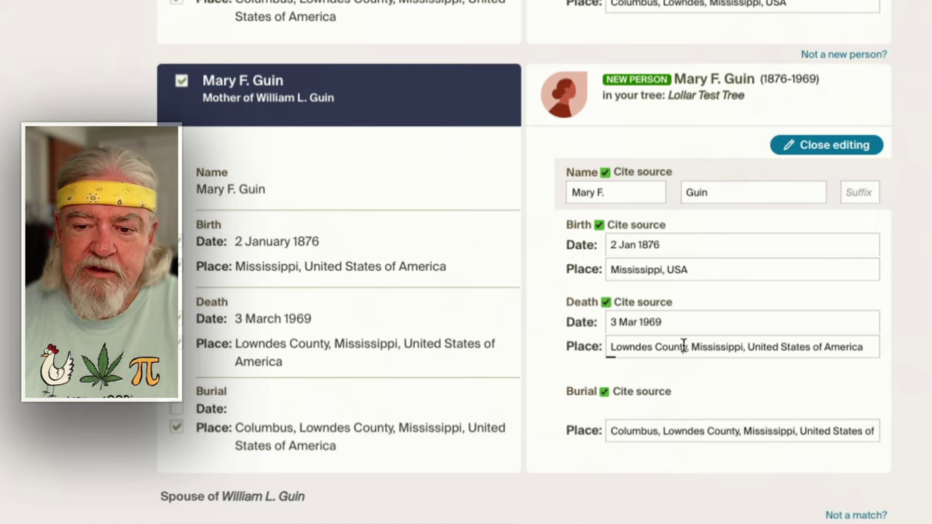
{"action": "left_click", "coordinate": [679, 375]}
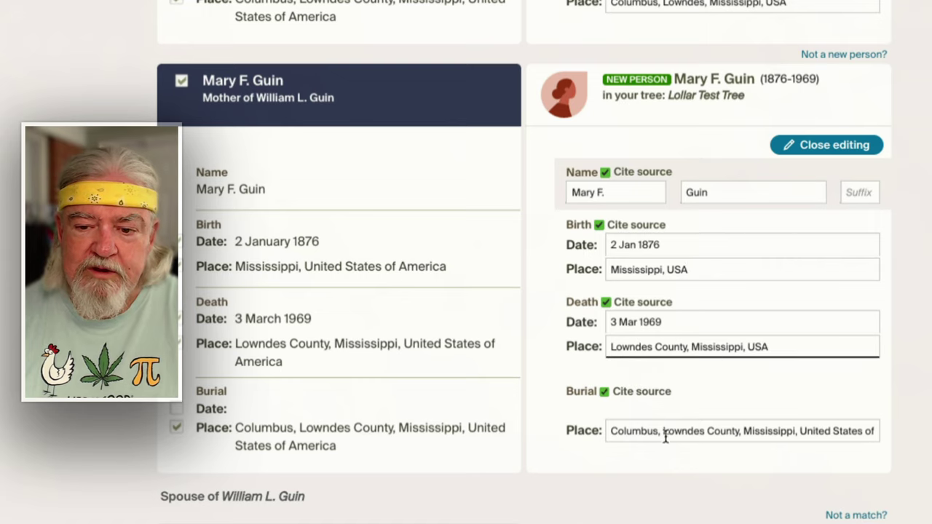
{"action": "left_click", "coordinate": [177, 409]}
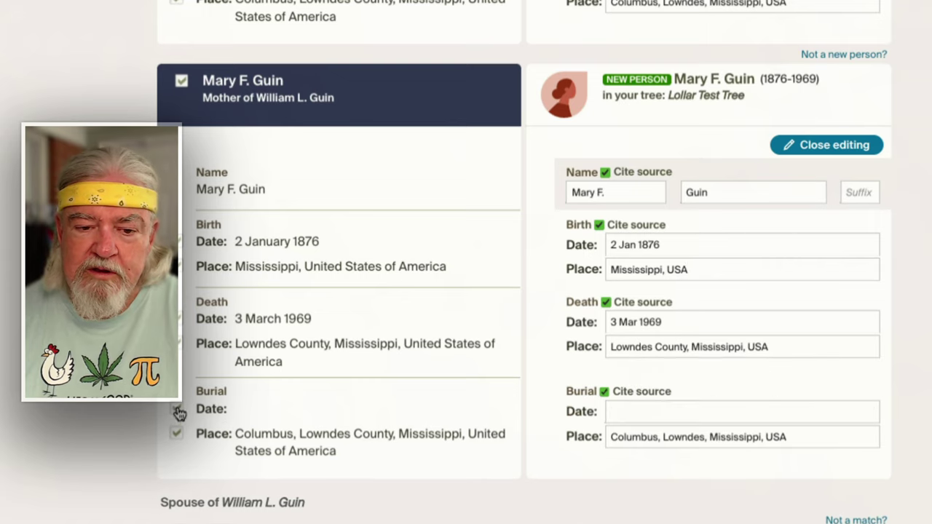
{"action": "left_click", "coordinate": [632, 414]}
{"action": "type", "text": "Aft."}
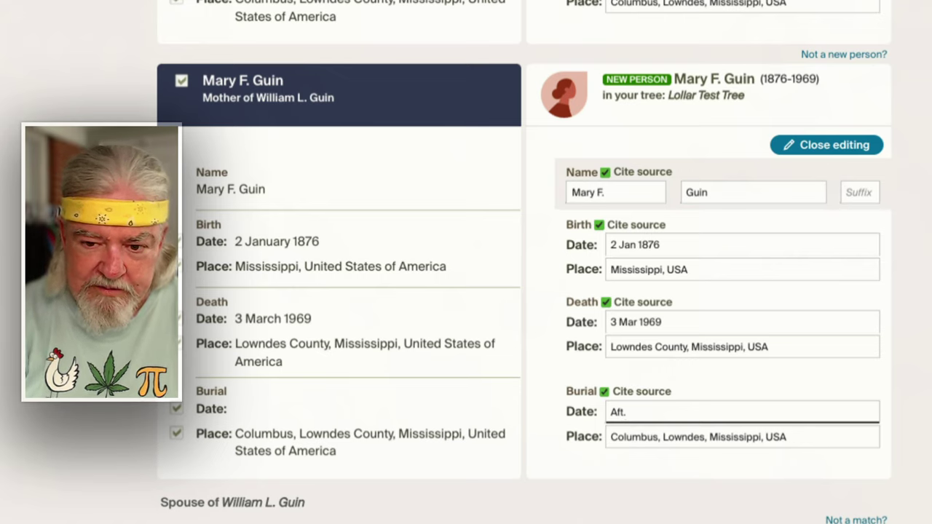
{"action": "type", "text": " 3 Mar 1969"}
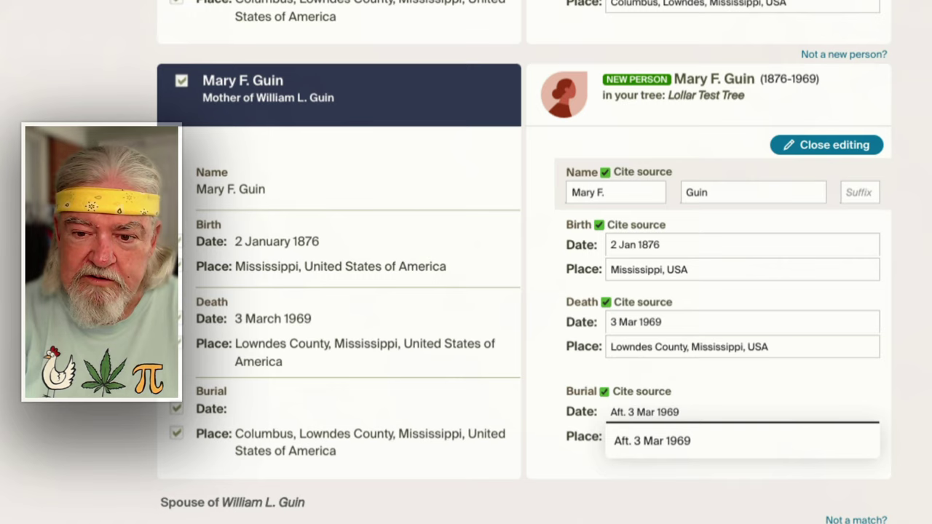
{"action": "key", "text": "Return"}
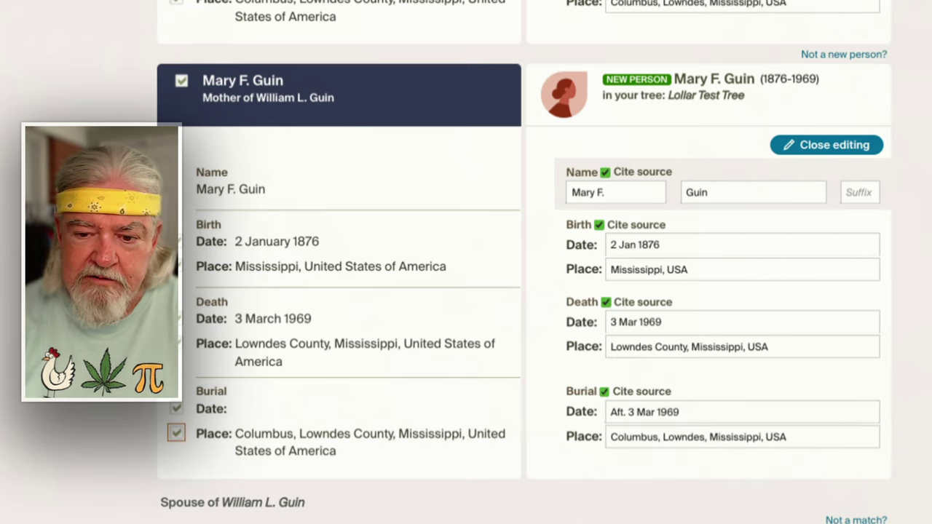
Add Rosa to the merge with a standardized birth place and death date 7 Mar 1961
{"action": "scroll", "coordinate": [181, 69], "scroll_direction": "down", "scroll_amount": 6}
{"action": "left_click", "coordinate": [180, 64]}
{"action": "left_click", "coordinate": [635, 227]}
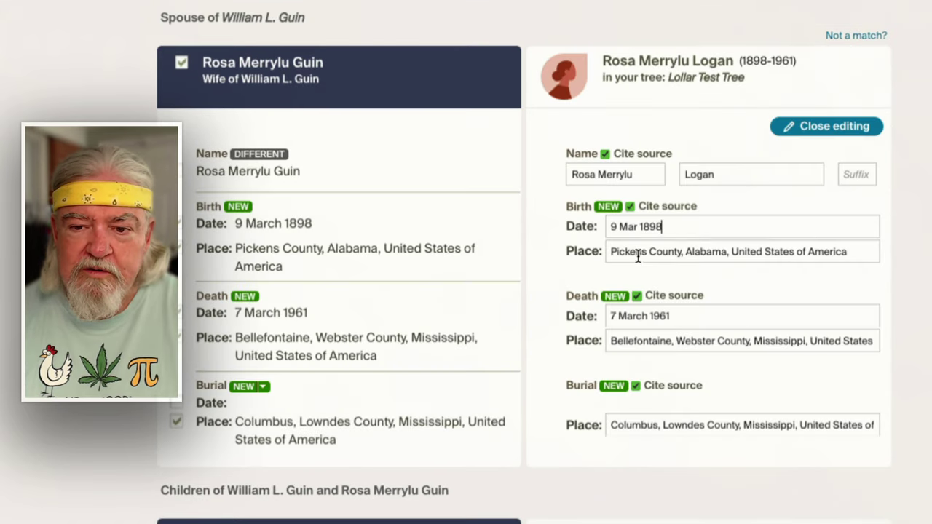
{"action": "left_click", "coordinate": [650, 261]}
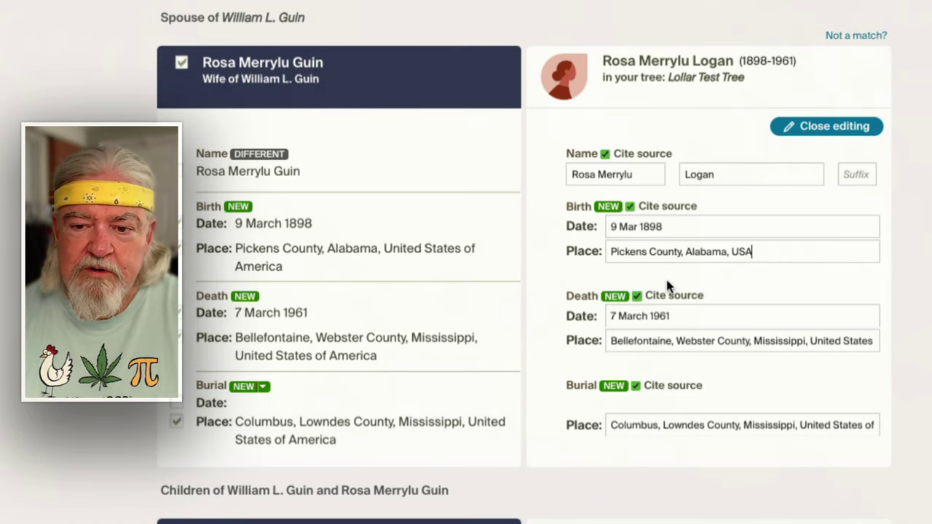
{"action": "left_click", "coordinate": [682, 316]}
{"action": "left_click", "coordinate": [664, 344]}
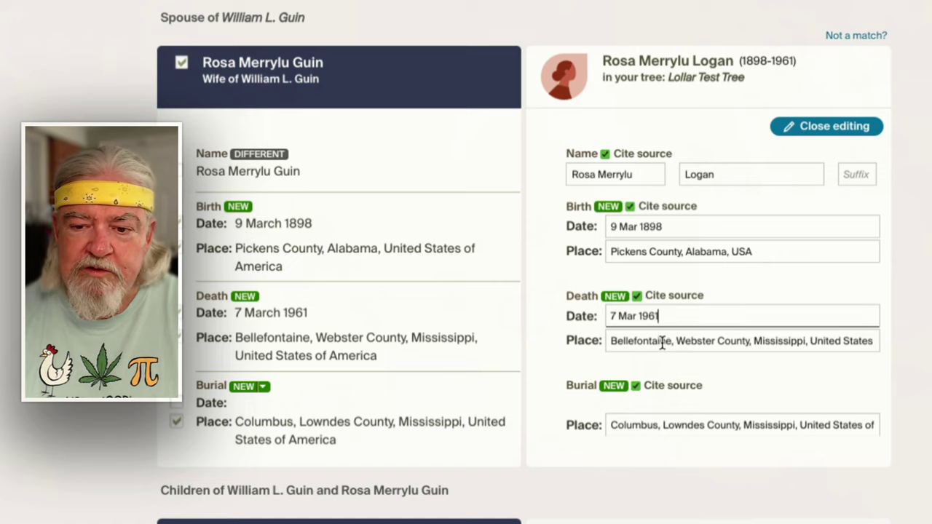
Set Rosa's death place to Bellefontaine, burial to Columbus, burial date Aft. 7 Mar 1961
{"action": "left_click", "coordinate": [662, 341]}
{"action": "left_click", "coordinate": [671, 375]}
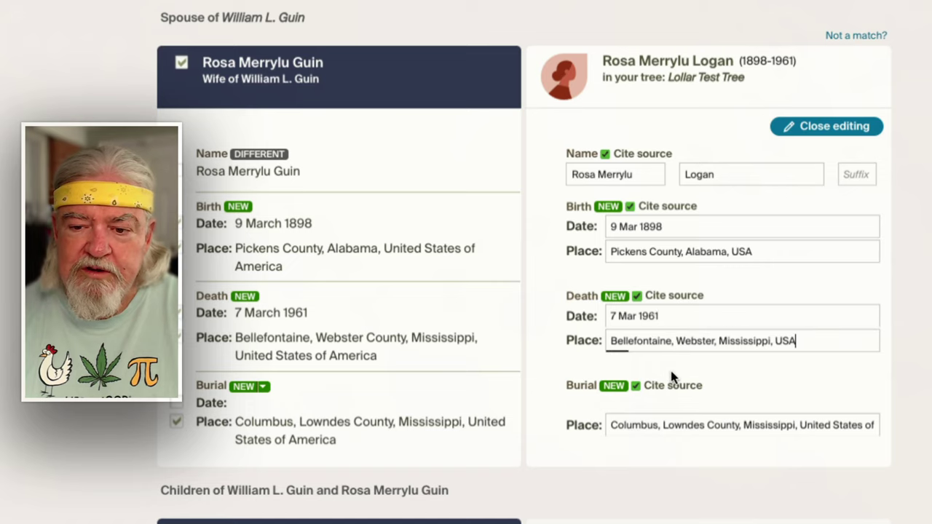
{"action": "left_click", "coordinate": [641, 429]}
{"action": "left_click", "coordinate": [655, 456]}
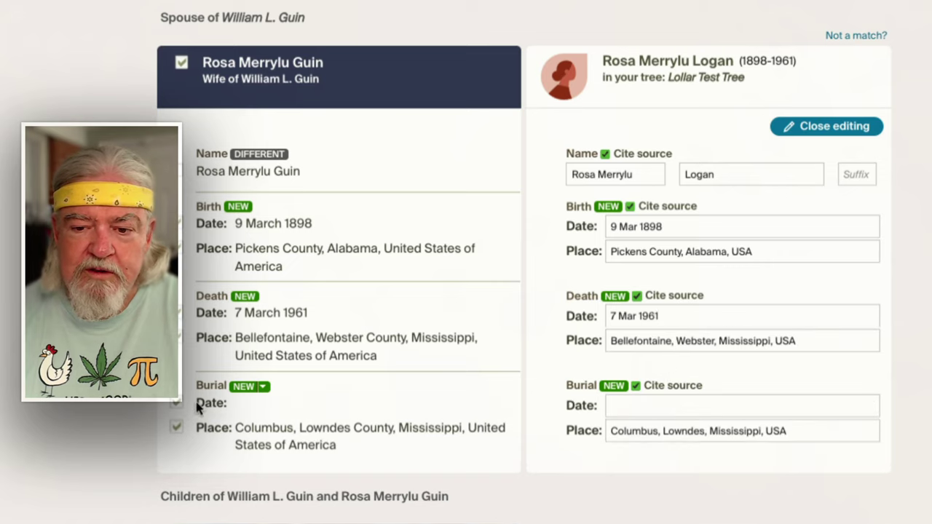
{"action": "left_click", "coordinate": [663, 406]}
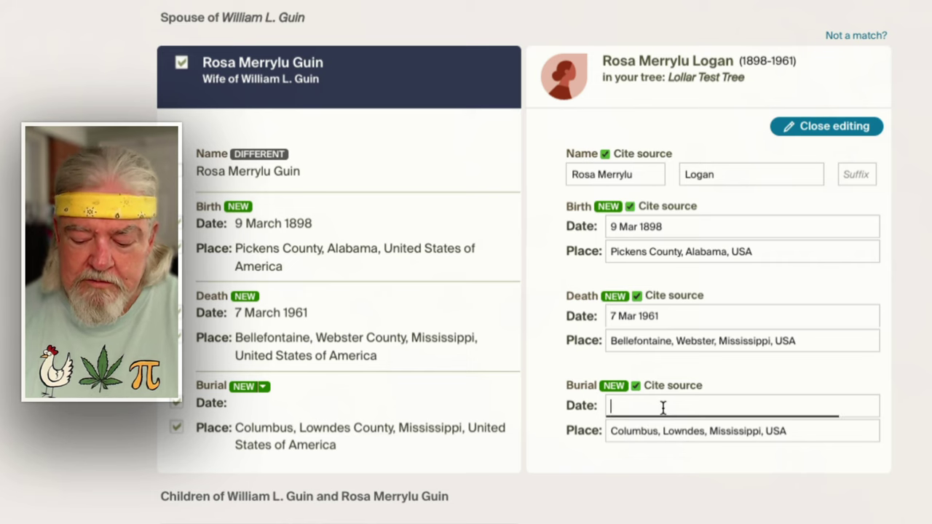
{"action": "type", "text": "Aft"}
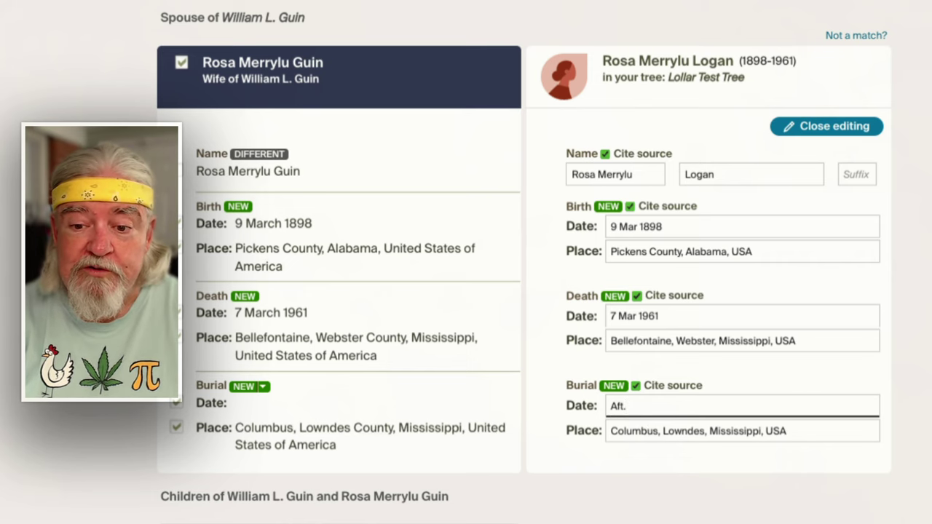
{"action": "type", "text": "."}
{"action": "type", "text": " 7 Mar "}
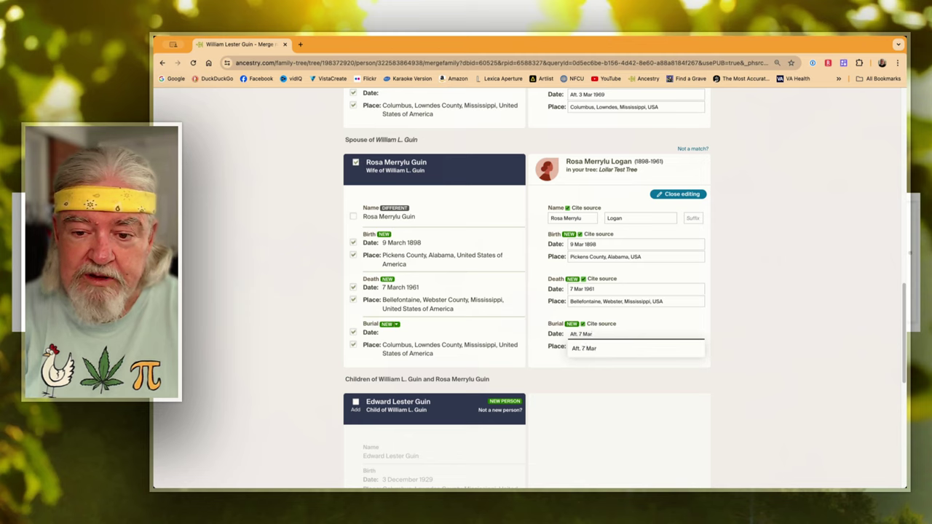
{"action": "type", "text": "1961"}
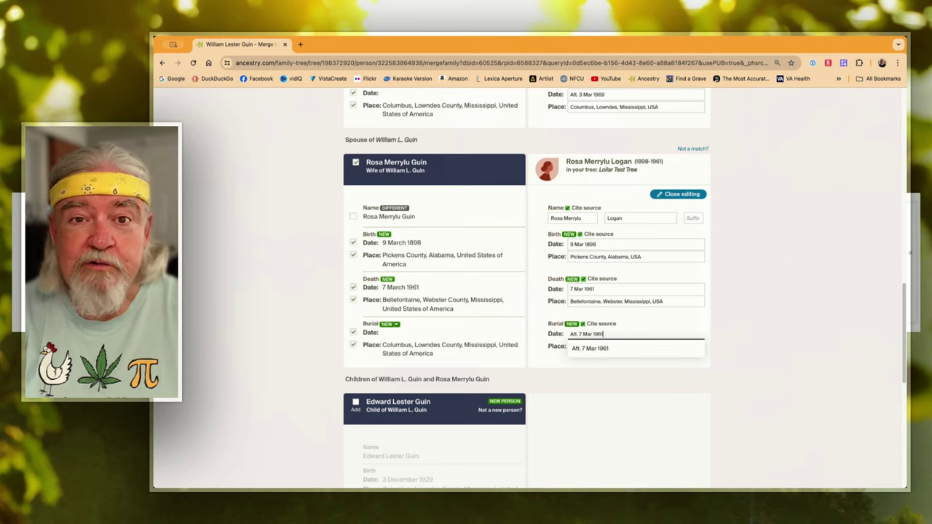
{"action": "key", "text": "Return"}
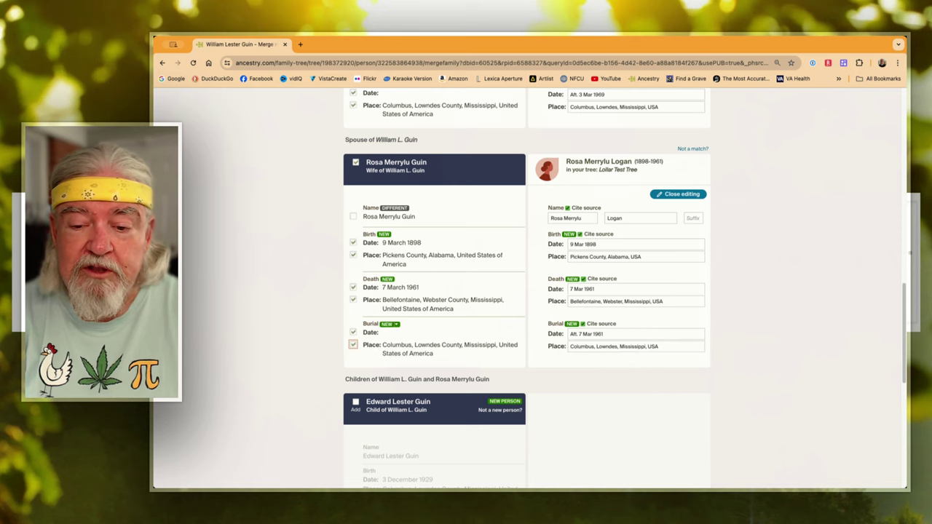
{"action": "scroll", "coordinate": [598, 334], "scroll_direction": "down", "scroll_amount": 3}
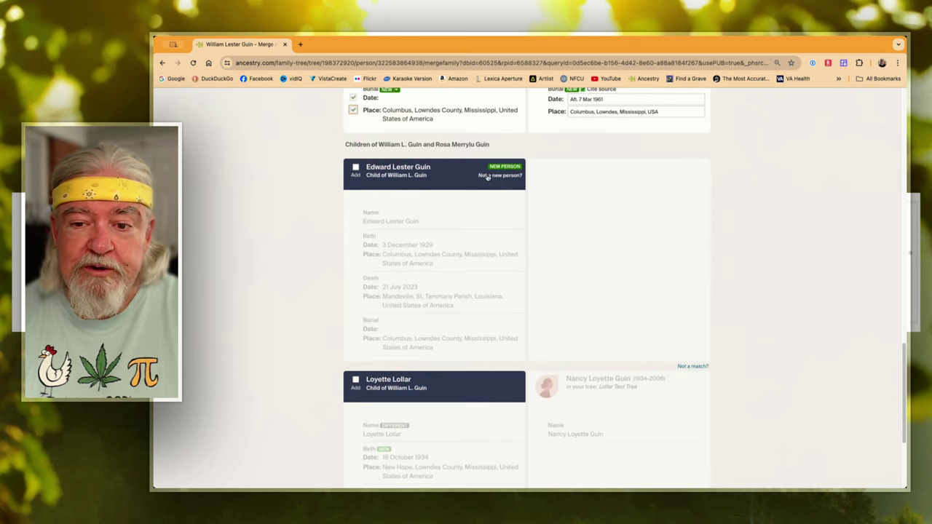
{"action": "left_click", "coordinate": [356, 167]}
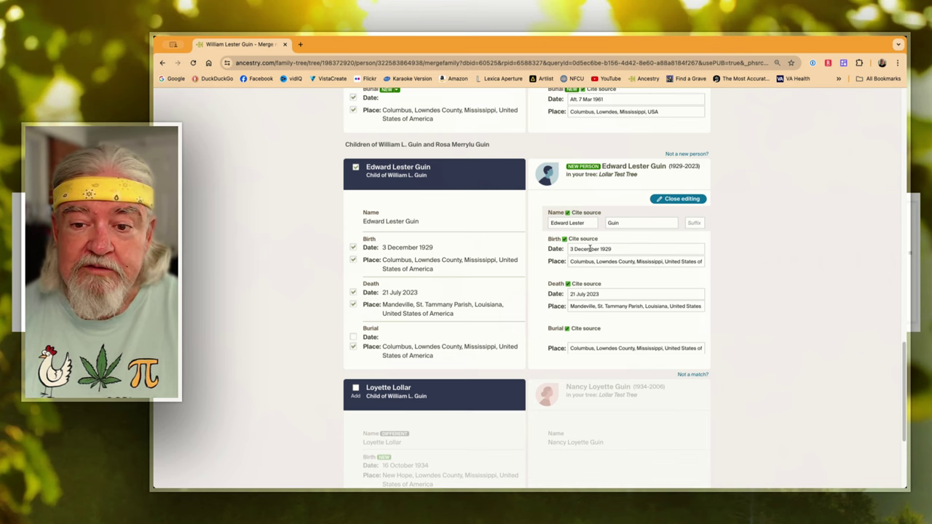
{"action": "scroll", "coordinate": [601, 234], "scroll_direction": "down", "scroll_amount": 3}
{"action": "left_click", "coordinate": [604, 173]}
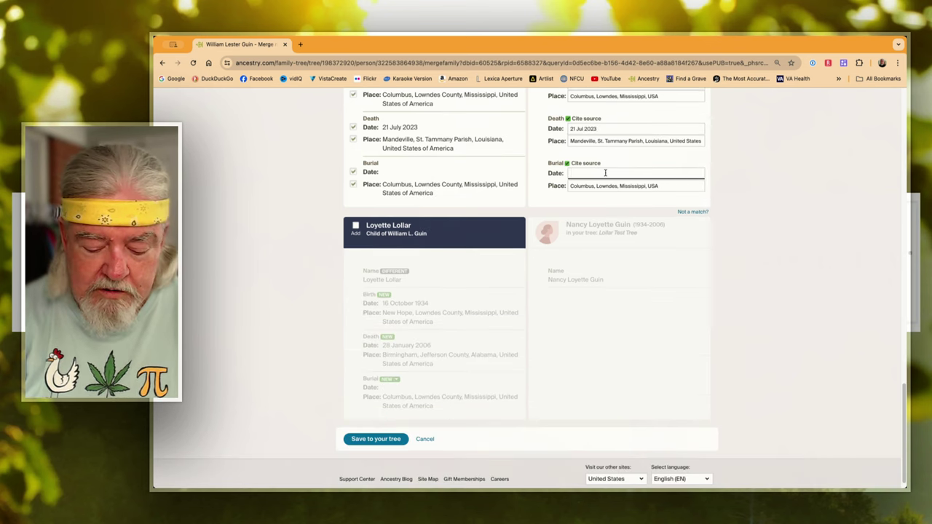
{"action": "type", "text": "Aft. 21"}
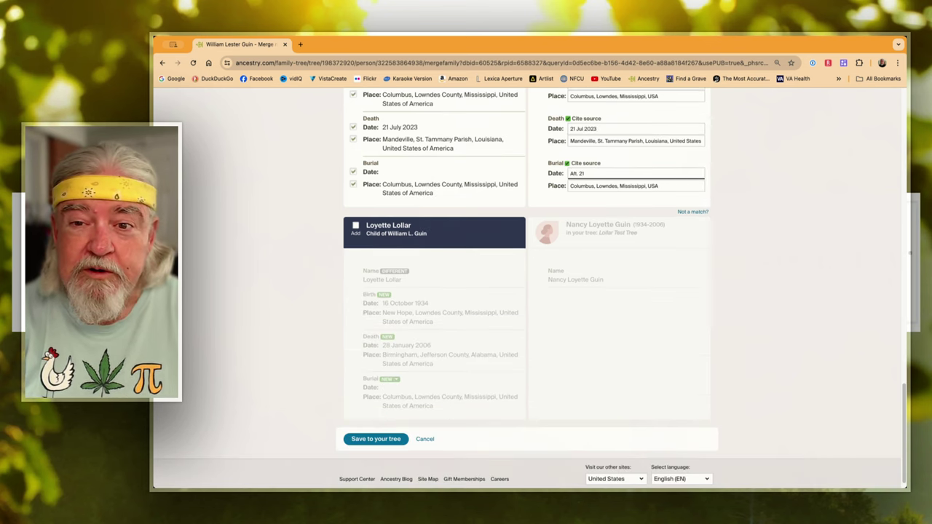
{"action": "type", "text": " Jul 2023"}
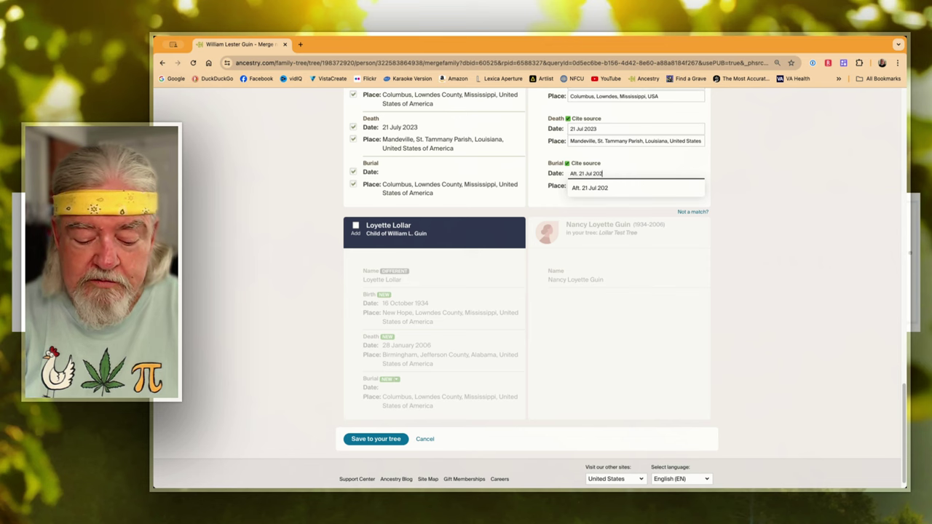
{"action": "left_click", "coordinate": [355, 225]}
{"action": "left_click", "coordinate": [593, 383]}
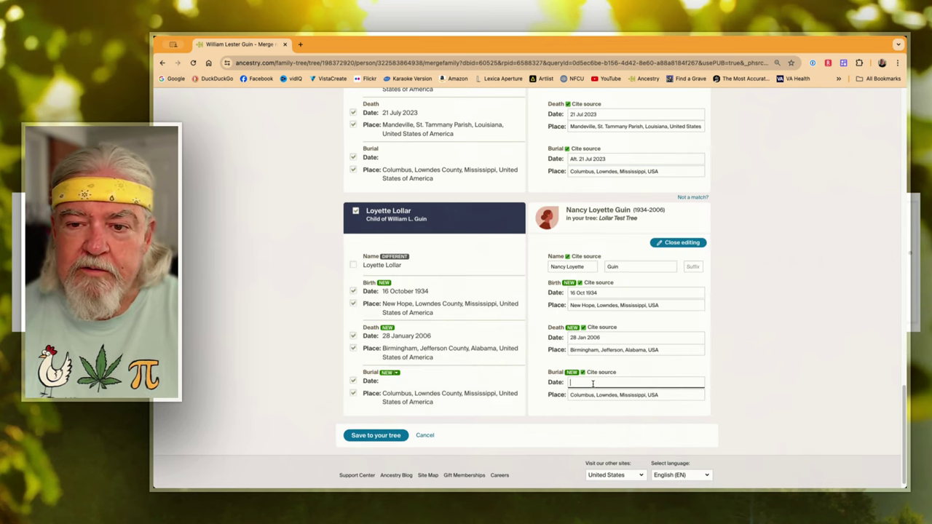
{"action": "type", "text": "Aft. 28 Jan 2006"}
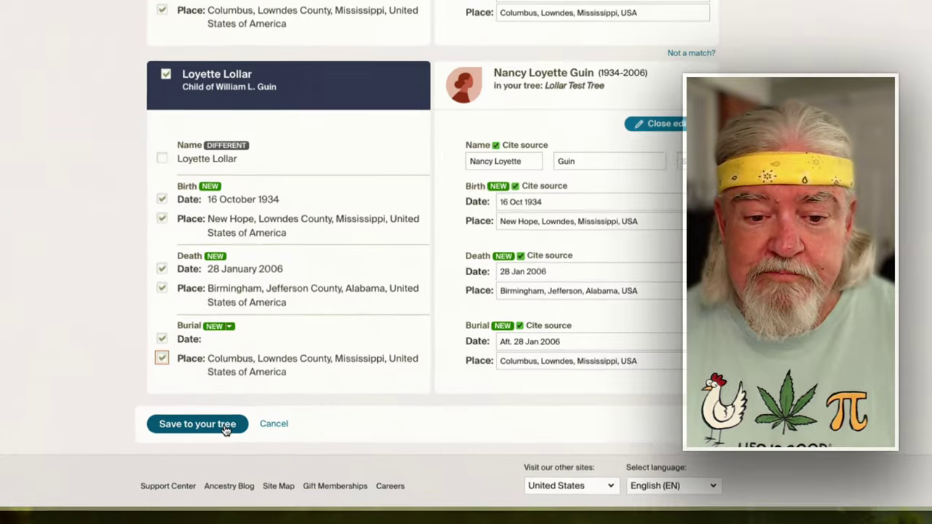
{"action": "left_click", "coordinate": [225, 430]}
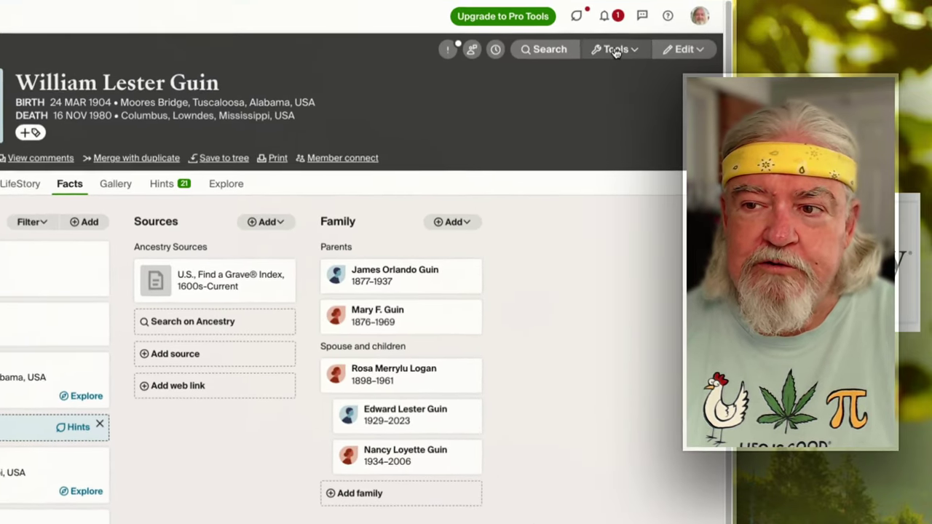
{"action": "left_click", "coordinate": [600, 146]}
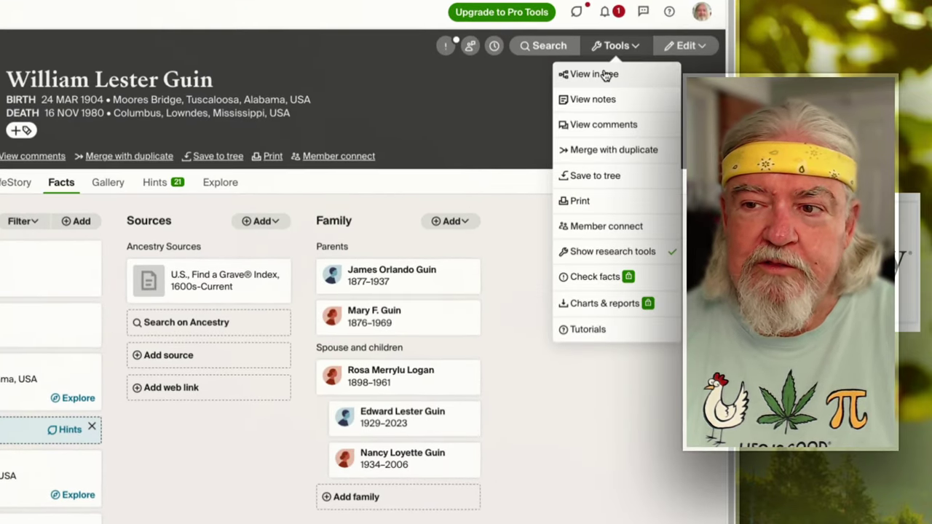
{"action": "left_click", "coordinate": [596, 74]}
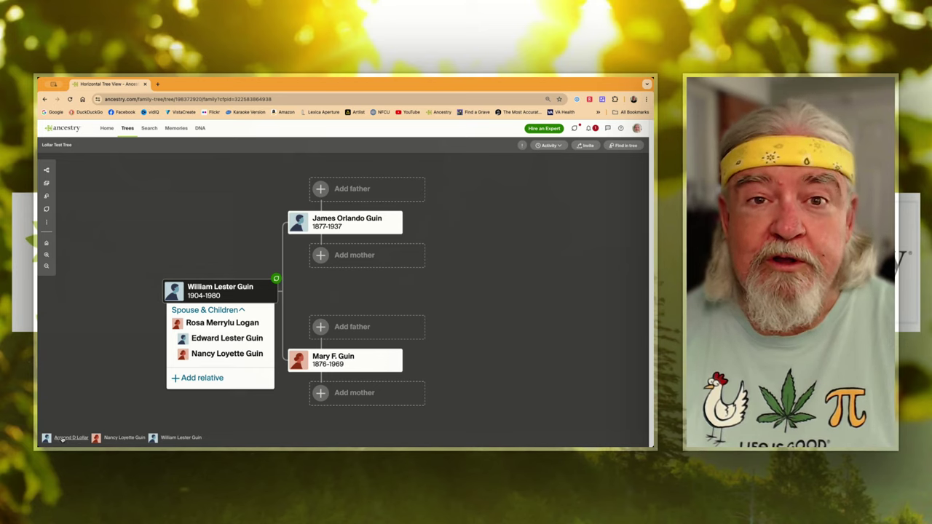
{"action": "left_click", "coordinate": [62, 437]}
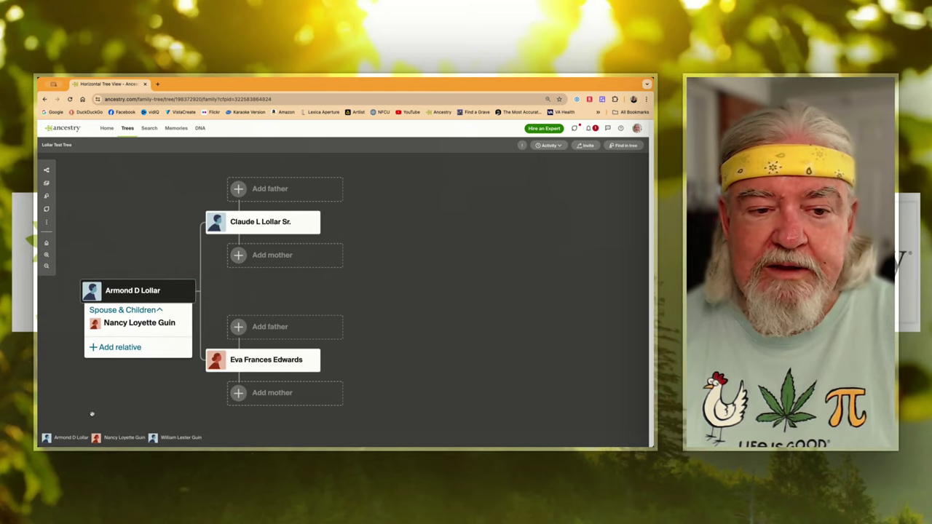
{"action": "left_click_drag", "start_coordinate": [128, 390], "coordinate": [212, 399]}
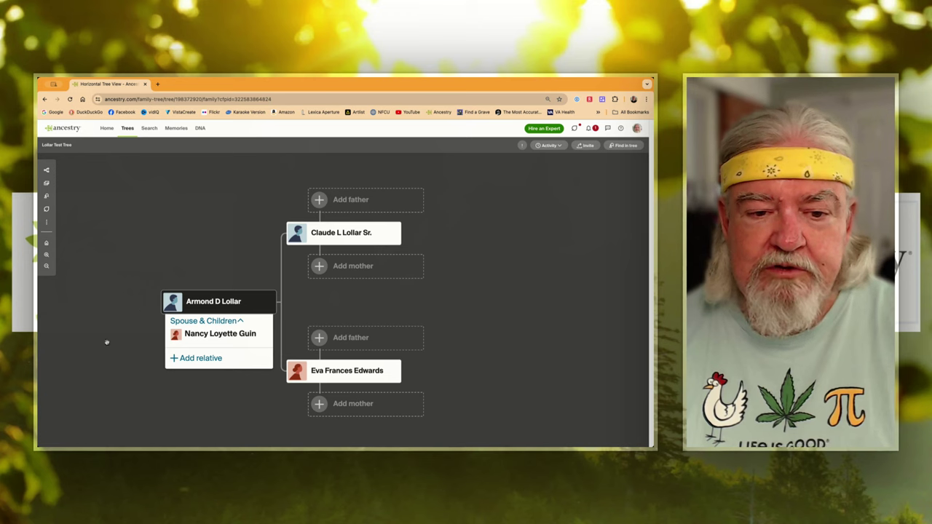
{"action": "scroll", "coordinate": [107, 342], "scroll_direction": "up", "scroll_amount": 1}
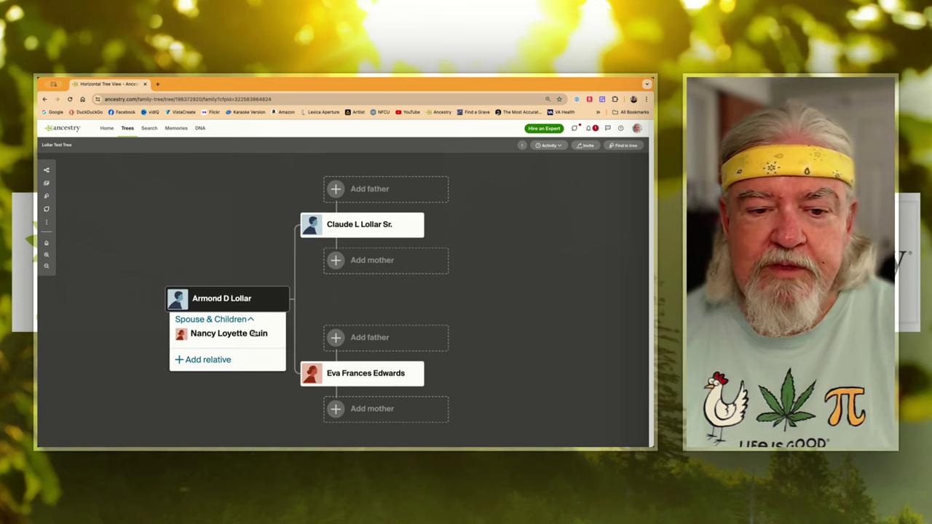
{"action": "left_click", "coordinate": [228, 333]}
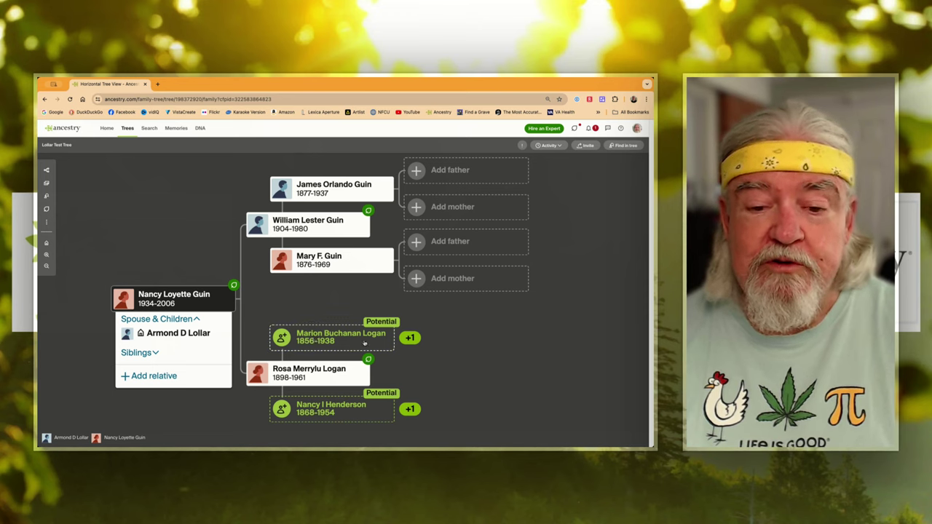
{"action": "mouse_move", "coordinate": [407, 339]}
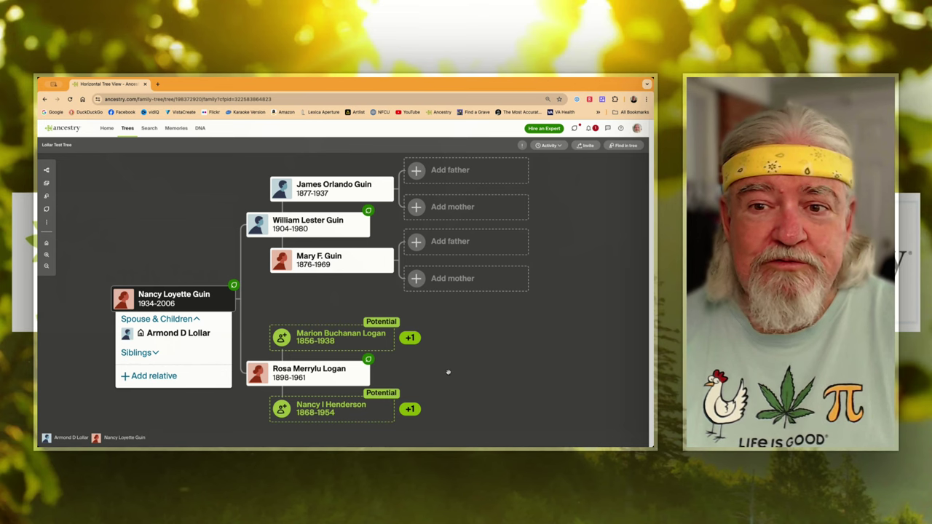
{"action": "left_click_drag", "start_coordinate": [448, 373], "coordinate": [492, 363]}
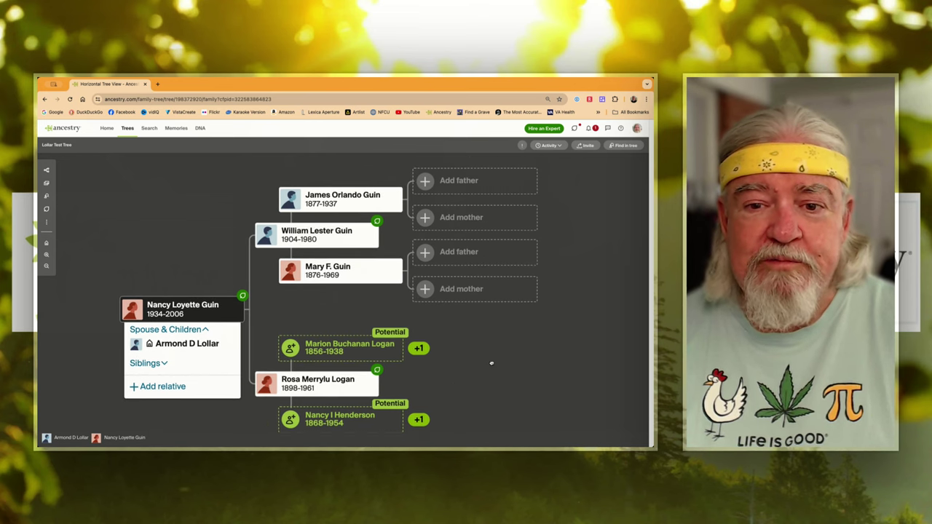